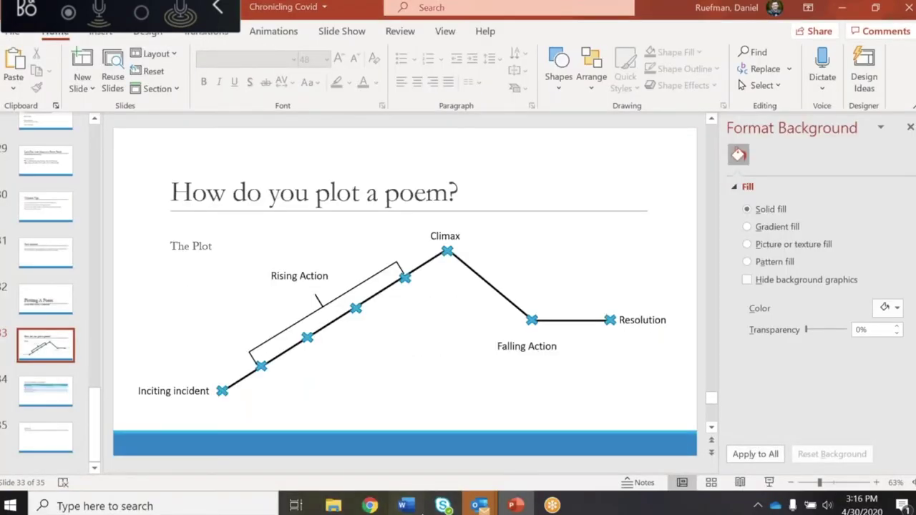
# - Switch from PowerPoint to the Word poetry manuscript document
pyautogui.click(405, 507)
pyautogui.scroll(-5, 383, 250)
pyautogui.scroll(-5, 383, 251)
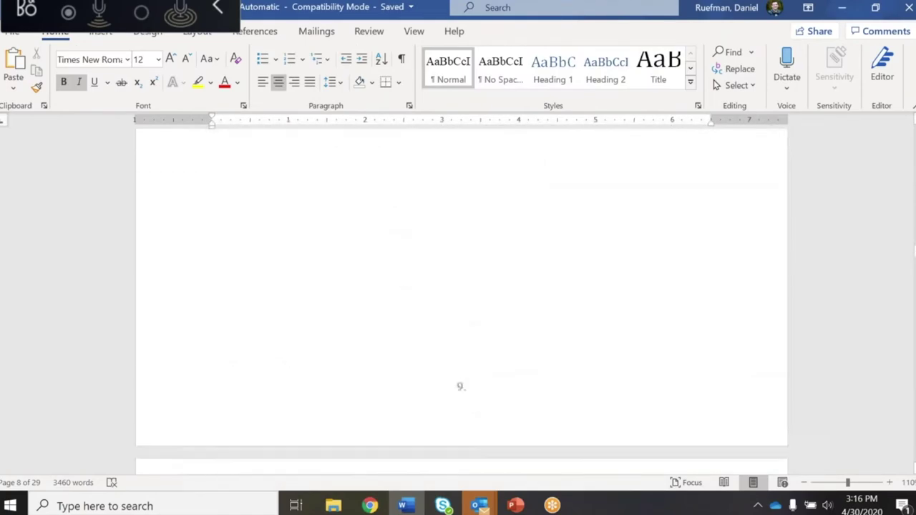
pyautogui.scroll(-5, 383, 251)
pyautogui.scroll(-5, 383, 251)
pyautogui.scroll(5, 383, 287)
pyautogui.scroll(5, 383, 286)
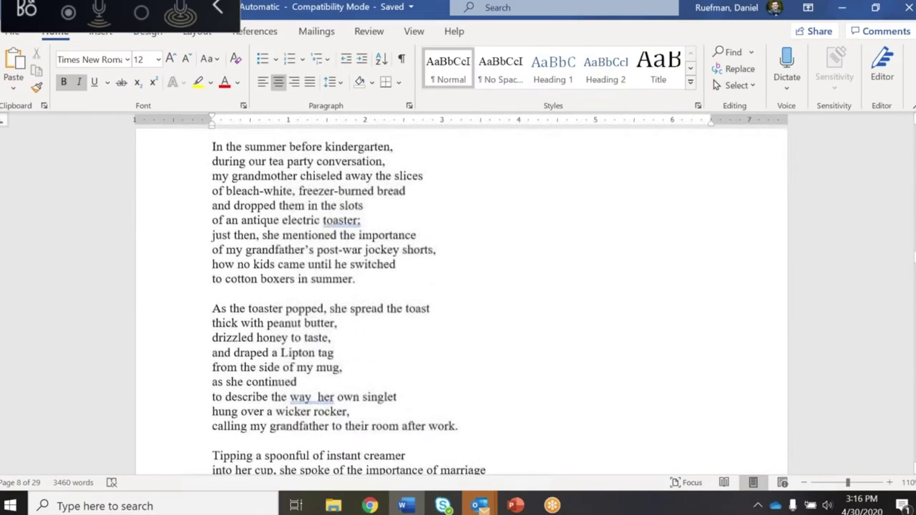
pyautogui.scroll(5, 383, 286)
pyautogui.scroll(5, 383, 287)
pyautogui.scroll(-5, 383, 287)
pyautogui.scroll(-3, 383, 286)
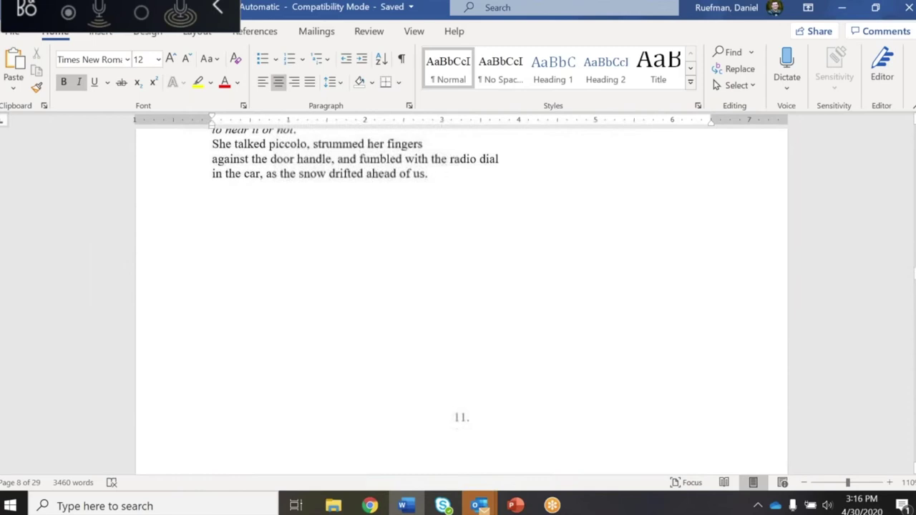
pyautogui.scroll(-3, 383, 286)
pyautogui.scroll(6, 383, 286)
pyautogui.scroll(5, 456, 286)
pyautogui.scroll(3, 455, 286)
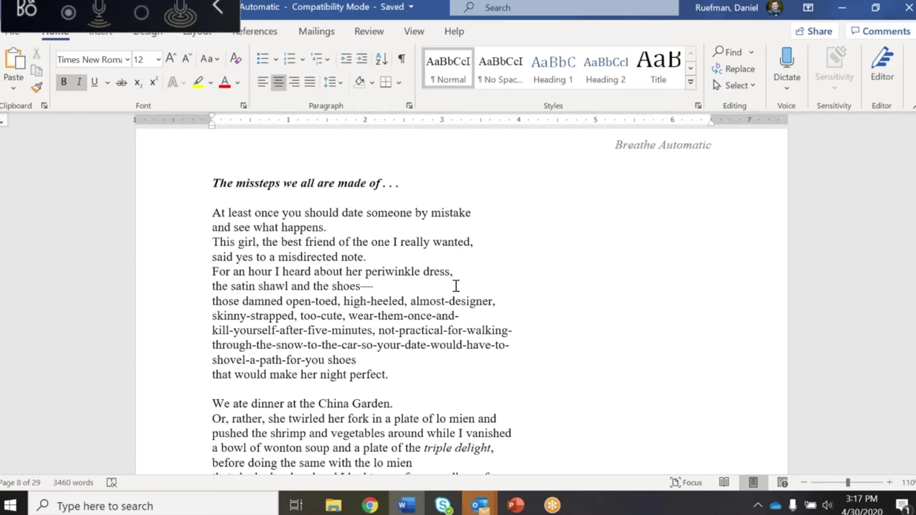
pyautogui.scroll(-3, 395, 335)
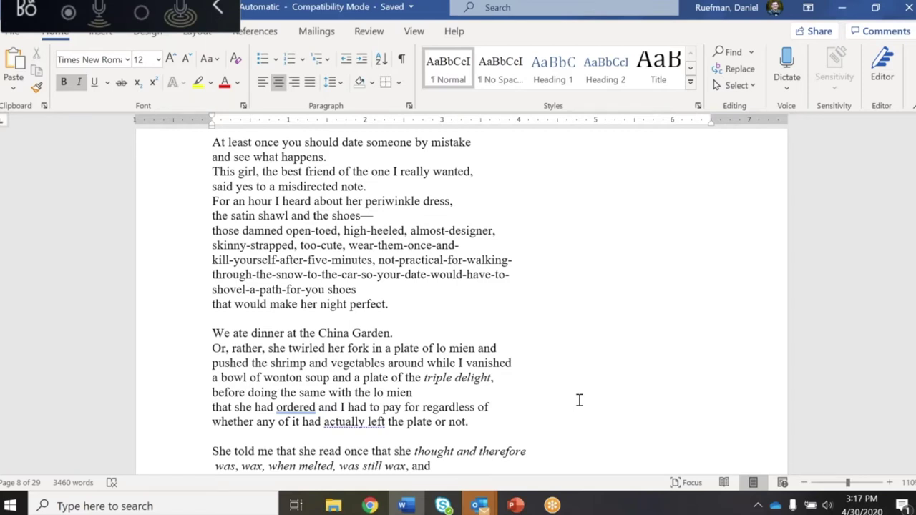
pyautogui.scroll(-1, 580, 400)
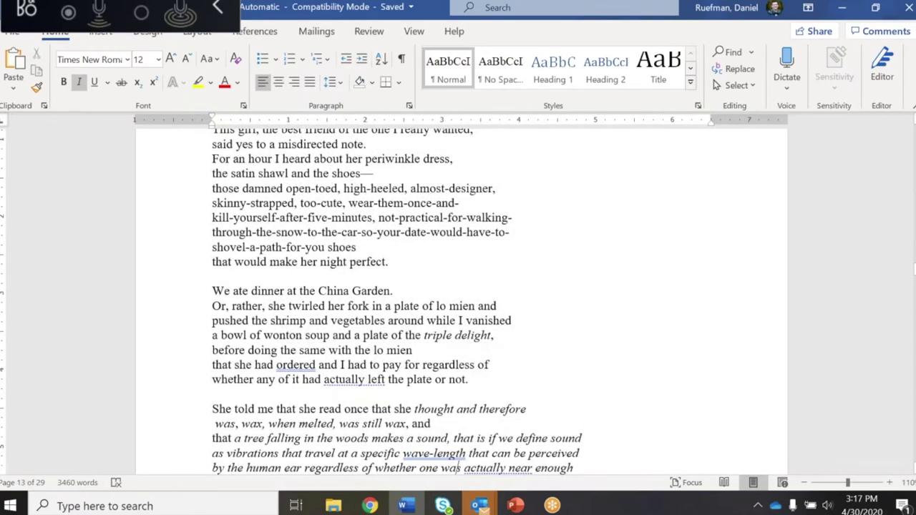
pyautogui.scroll(-2, 458, 358)
pyautogui.scroll(-1, 458, 358)
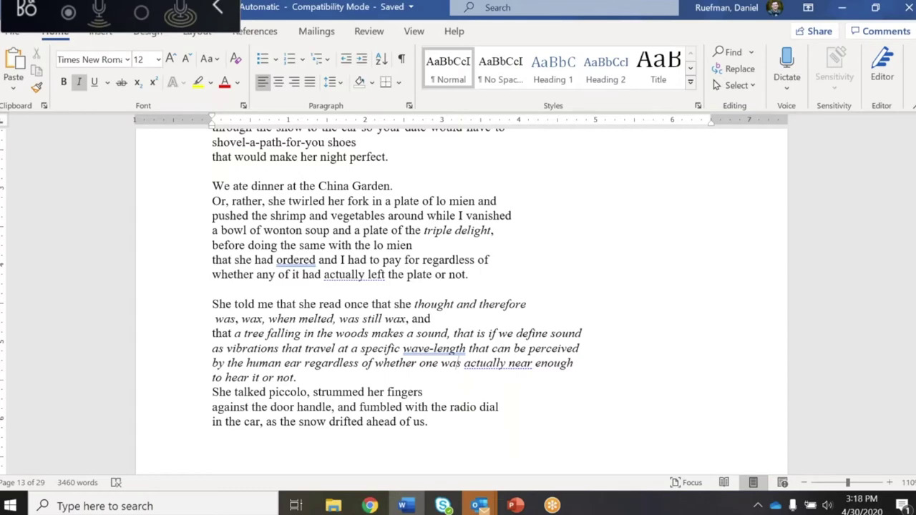
pyautogui.scroll(-4, 458, 286)
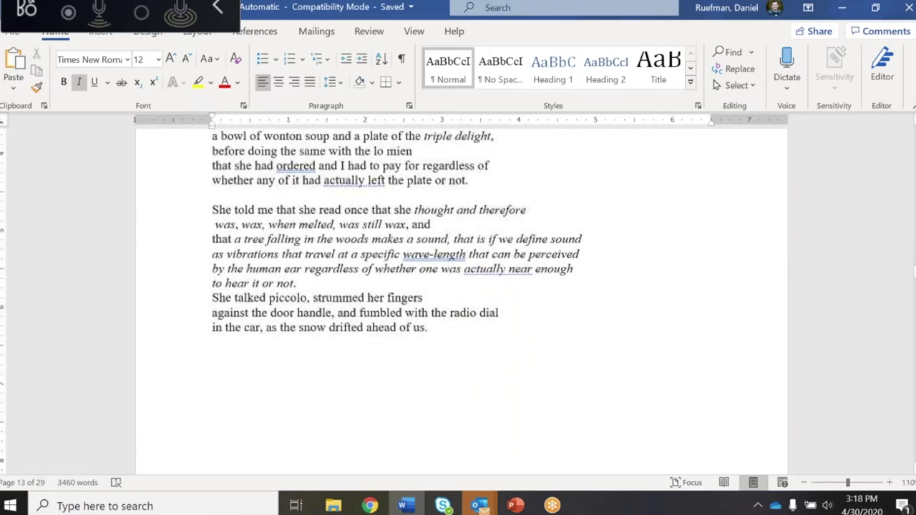
pyautogui.scroll(-5, 458, 286)
pyautogui.scroll(-4, 458, 287)
pyautogui.scroll(-3, 458, 287)
pyautogui.scroll(-2, 458, 287)
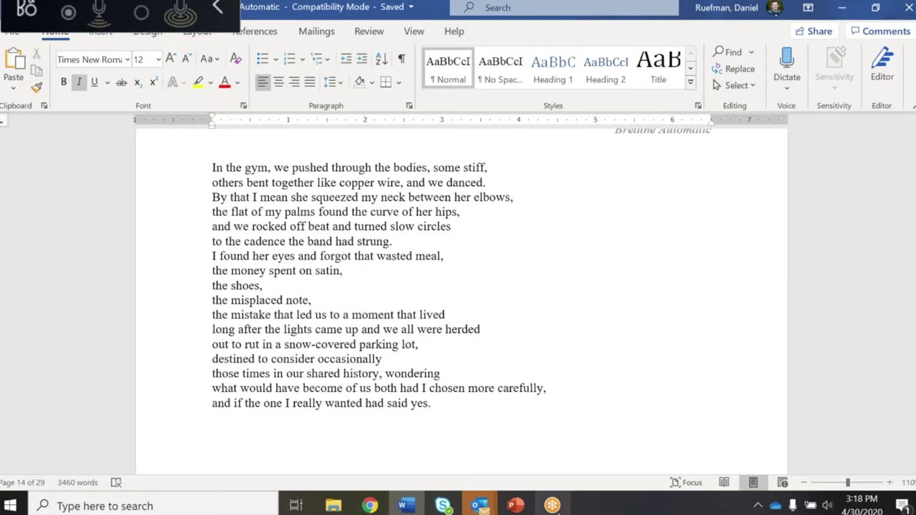
# - Switch back to the PowerPoint presentation with the plot diagram
pyautogui.click(516, 506)
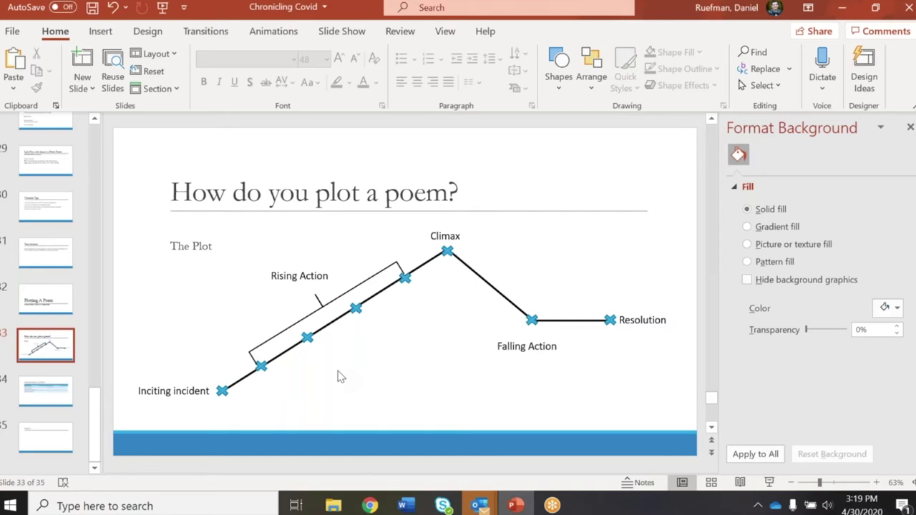
# - Bring the Word poetry manuscript back to the front
pyautogui.click(405, 506)
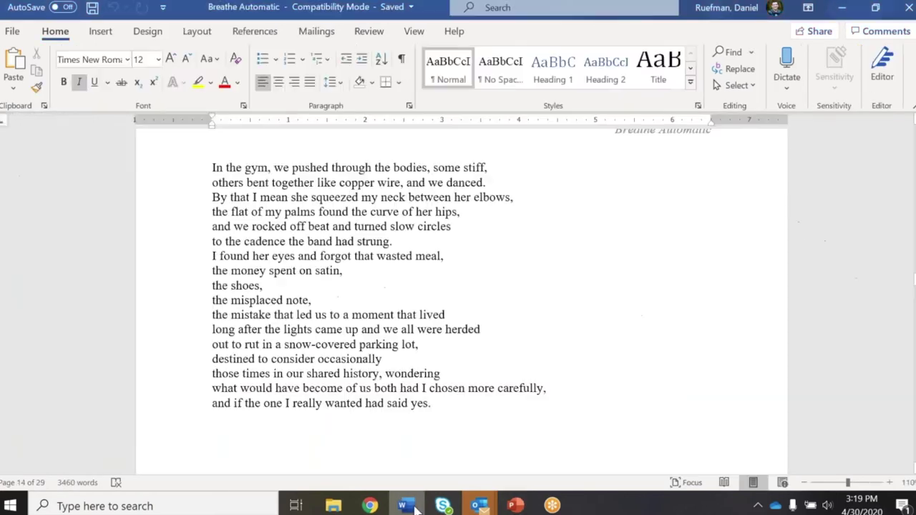
pyautogui.scroll(5, 458, 286)
pyautogui.scroll(5, 458, 287)
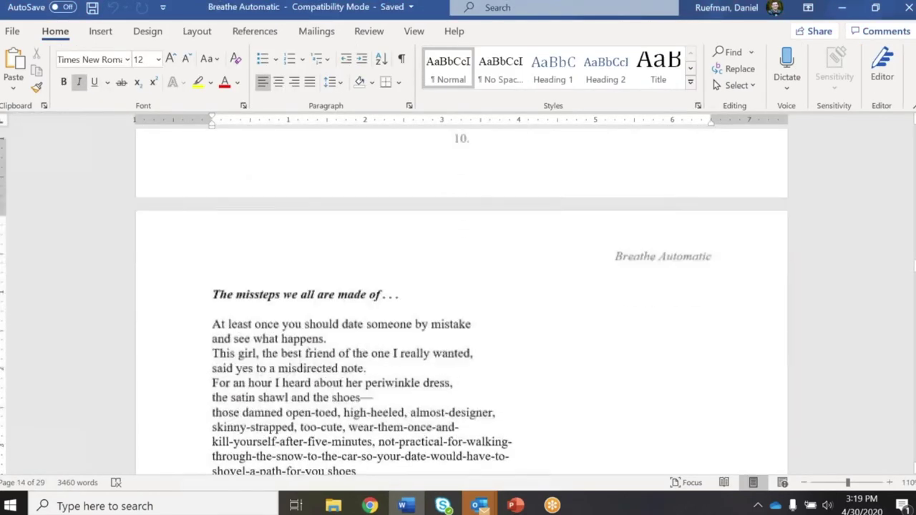
pyautogui.scroll(-3, 458, 286)
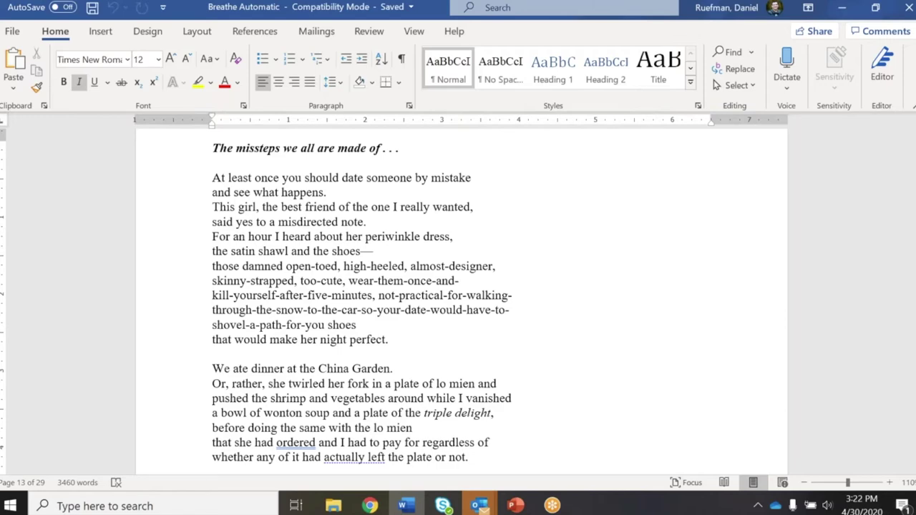
pyautogui.scroll(-2, 448, 286)
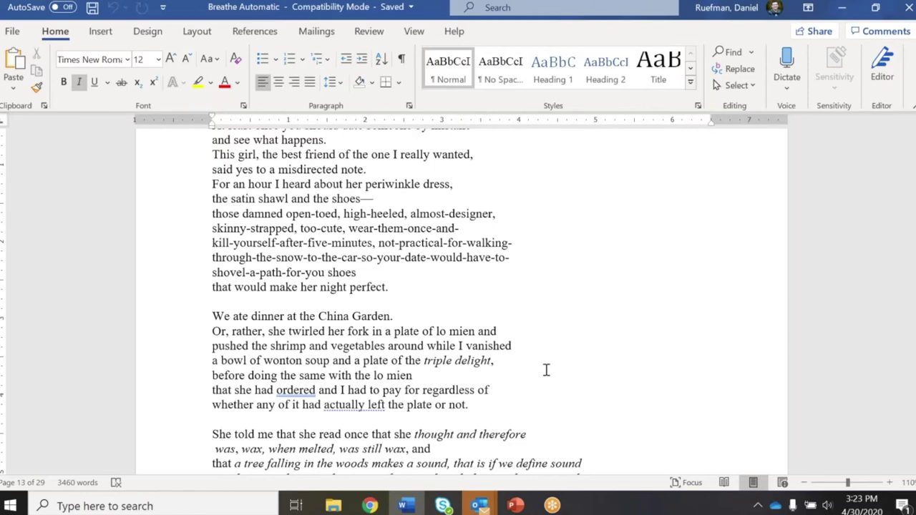
pyautogui.scroll(-5, 546, 370)
pyautogui.scroll(-3, 547, 371)
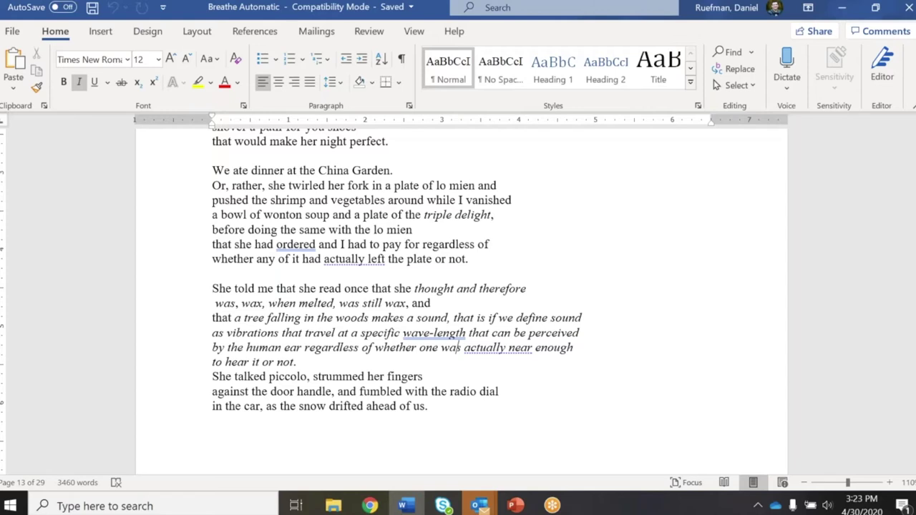
pyautogui.scroll(-2, 458, 286)
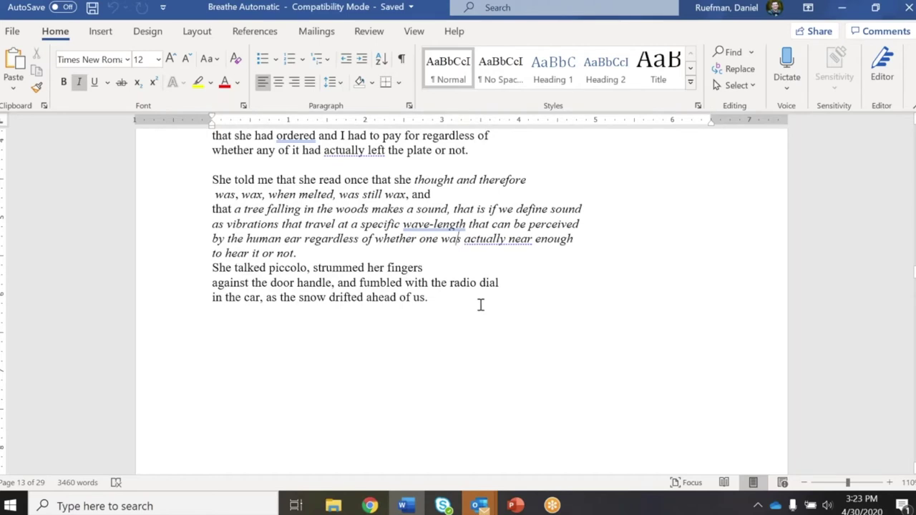
pyautogui.scroll(-2, 481, 306)
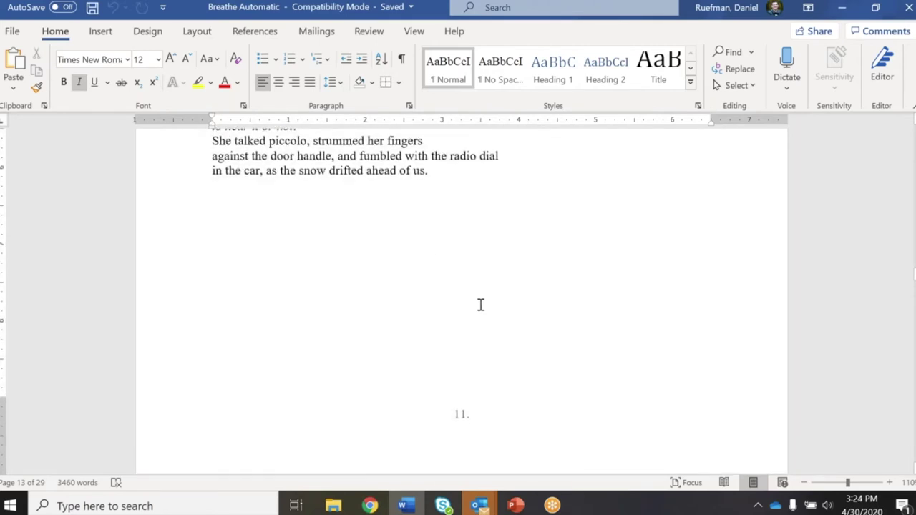
pyautogui.scroll(-3, 481, 306)
pyautogui.scroll(-3, 481, 306)
pyautogui.scroll(-3, 481, 306)
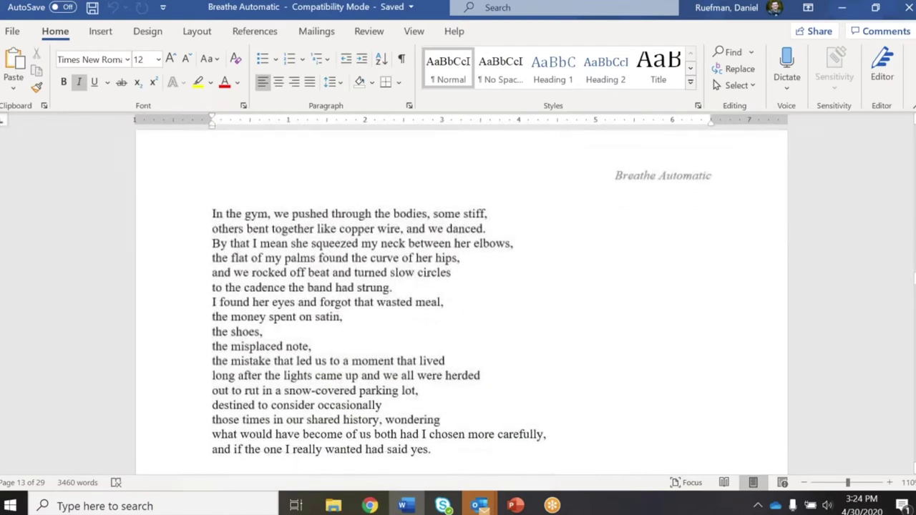
pyautogui.scroll(-2, 481, 305)
pyautogui.scroll(-1, 481, 305)
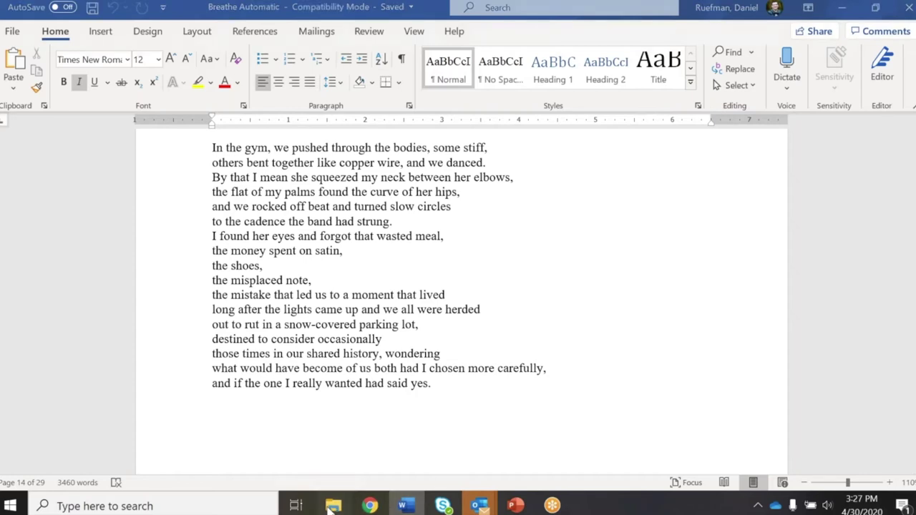
pyautogui.click(332, 506)
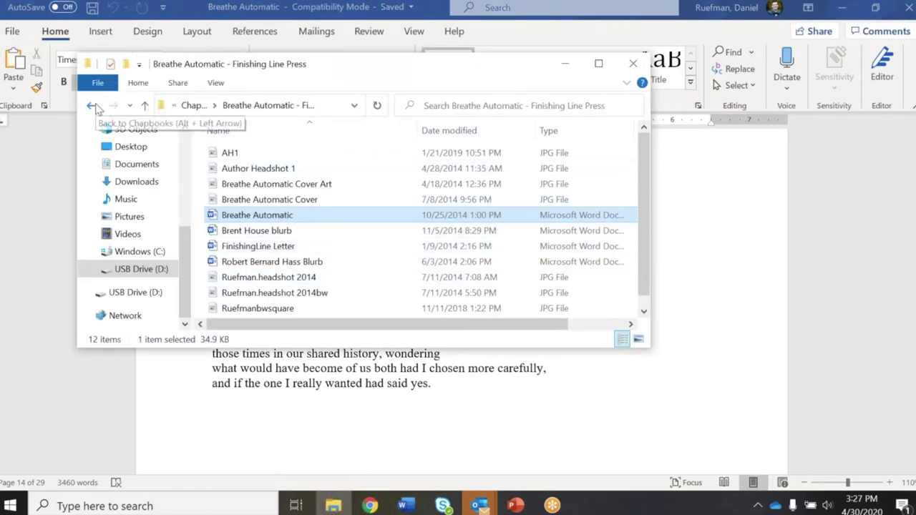
# - Open SLEEP BRINGER (FINAL MANUSCRIPT) via USB Drive (D:) > Full Volumes of Poetry > Sleep Bringer
pyautogui.click(91, 105)
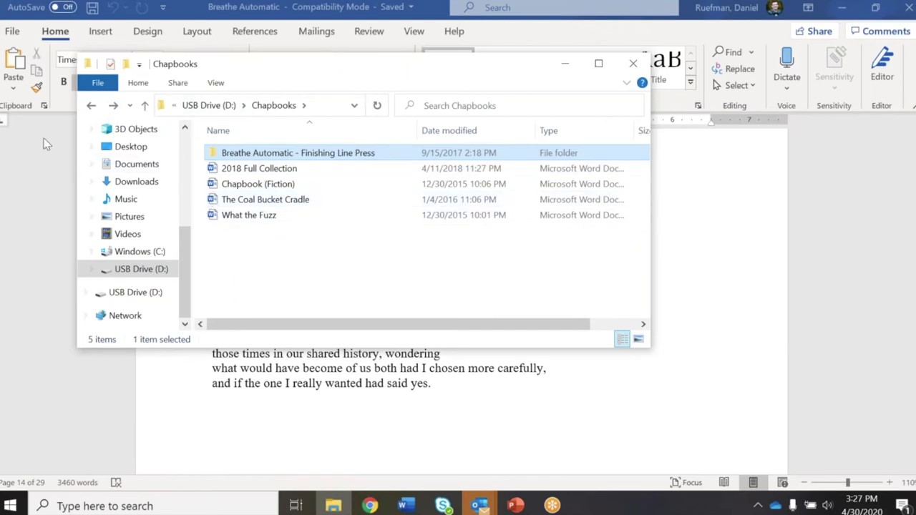
pyautogui.click(91, 106)
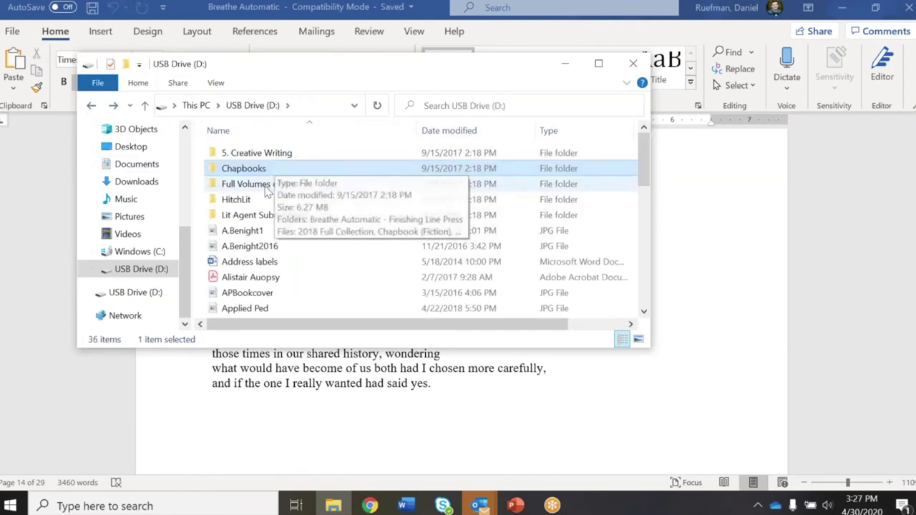
pyautogui.doubleClick(246, 184)
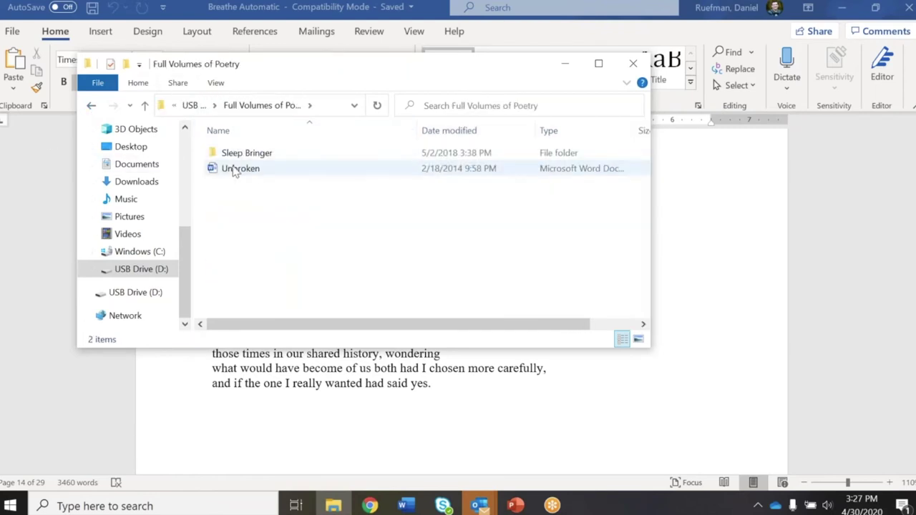
pyautogui.doubleClick(247, 152)
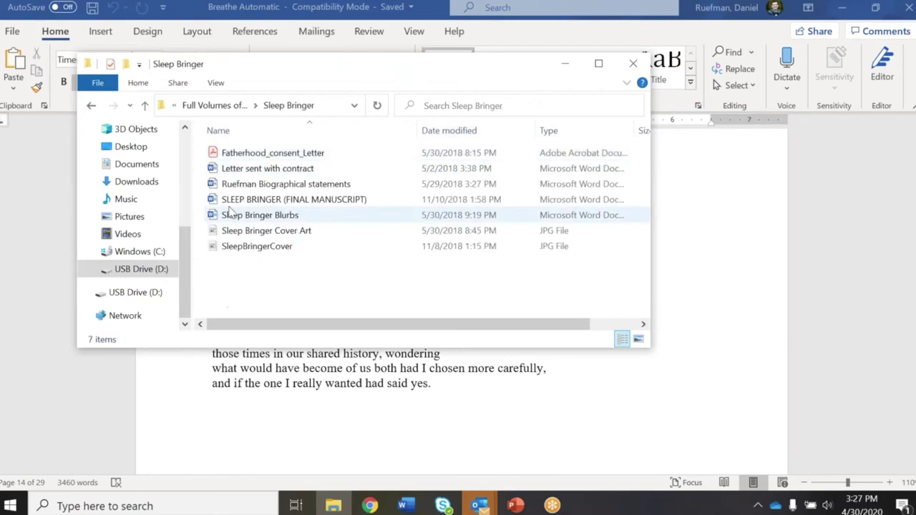
pyautogui.click(276, 199)
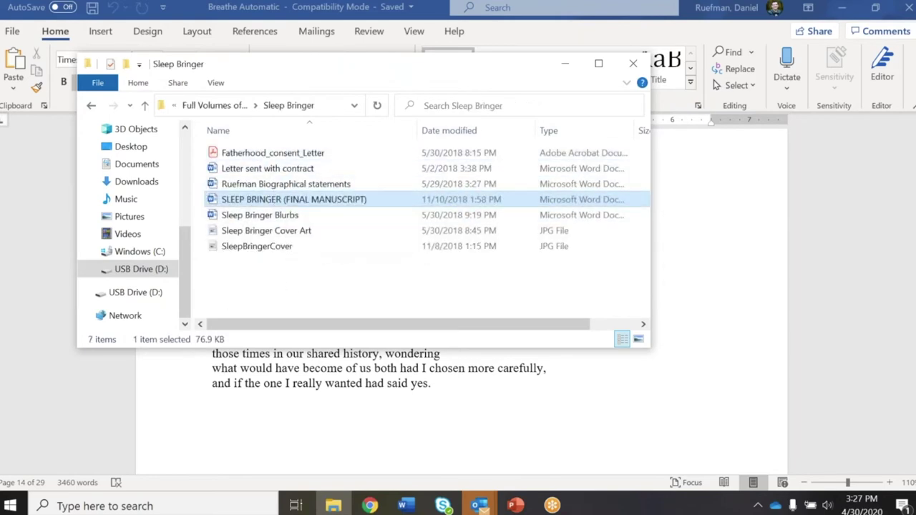
pyautogui.doubleClick(276, 199)
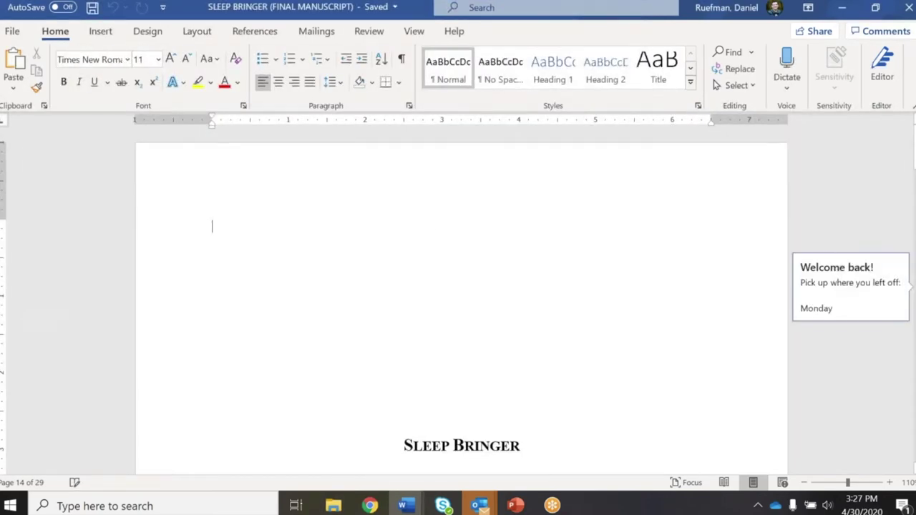
pyautogui.scroll(-15, 459, 287)
pyautogui.scroll(-10, 458, 287)
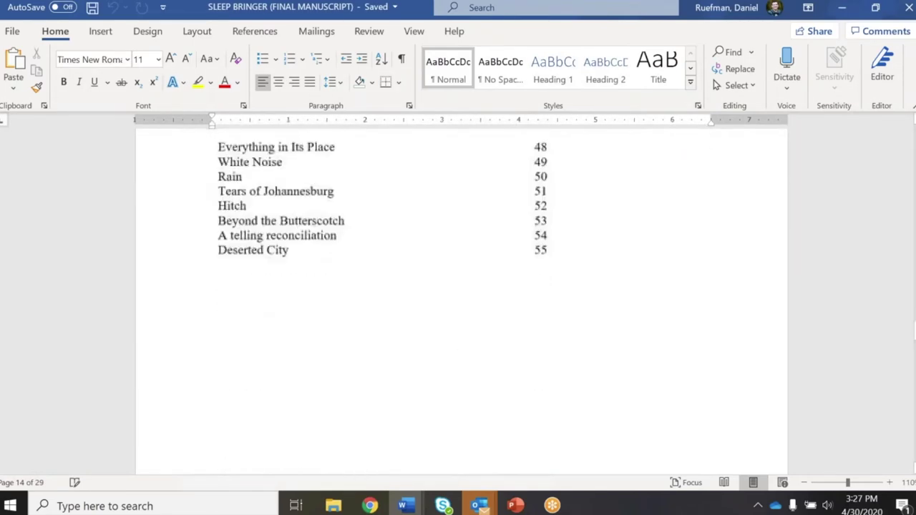
pyautogui.scroll(-5, 459, 286)
pyautogui.scroll(-5, 458, 287)
pyautogui.scroll(-5, 458, 287)
pyautogui.scroll(-3, 458, 286)
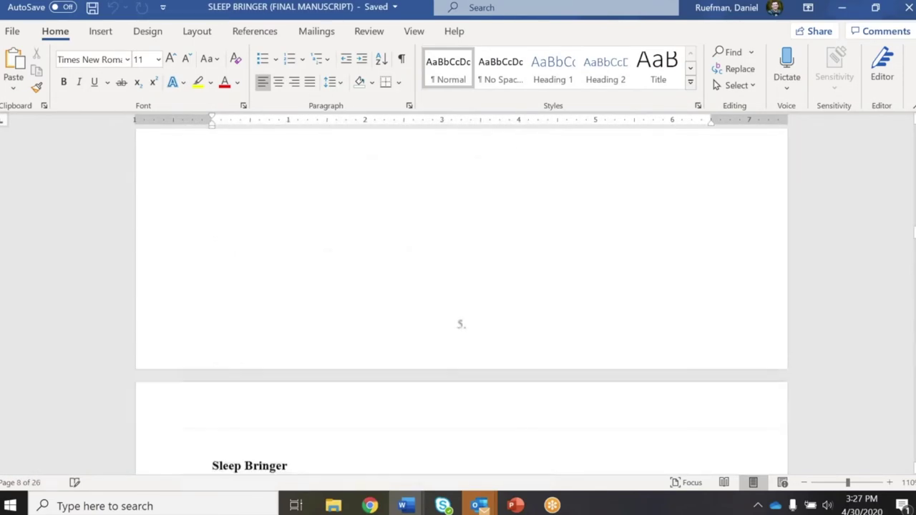
pyautogui.scroll(-5, 459, 286)
pyautogui.scroll(-5, 458, 286)
pyautogui.scroll(-3, 458, 286)
pyautogui.scroll(-5, 458, 286)
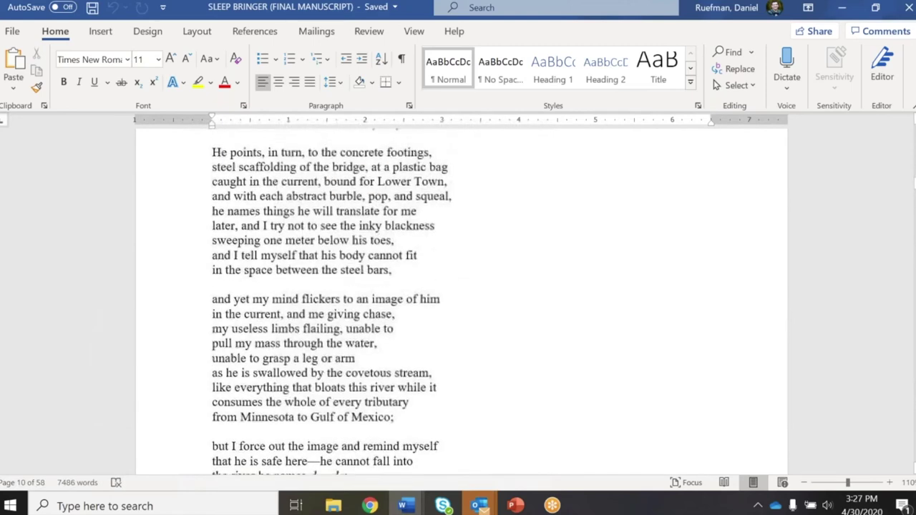
pyautogui.scroll(3, 459, 286)
pyautogui.scroll(2, 458, 286)
pyautogui.scroll(1, 458, 287)
pyautogui.scroll(1, 458, 287)
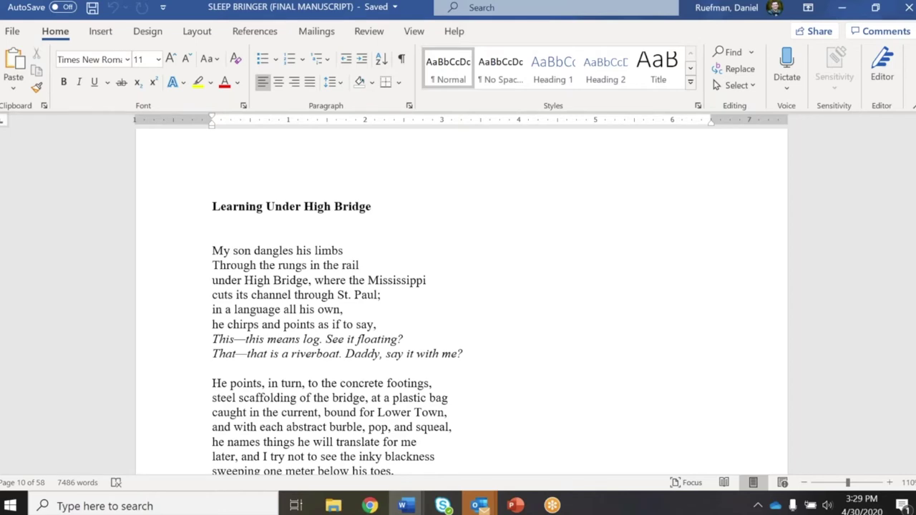
pyautogui.scroll(-2, 458, 300)
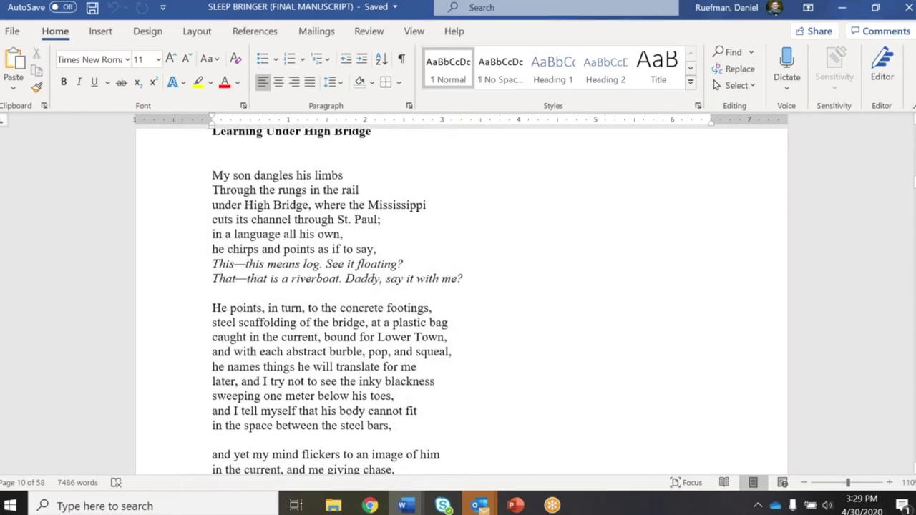
pyautogui.scroll(-2, 459, 301)
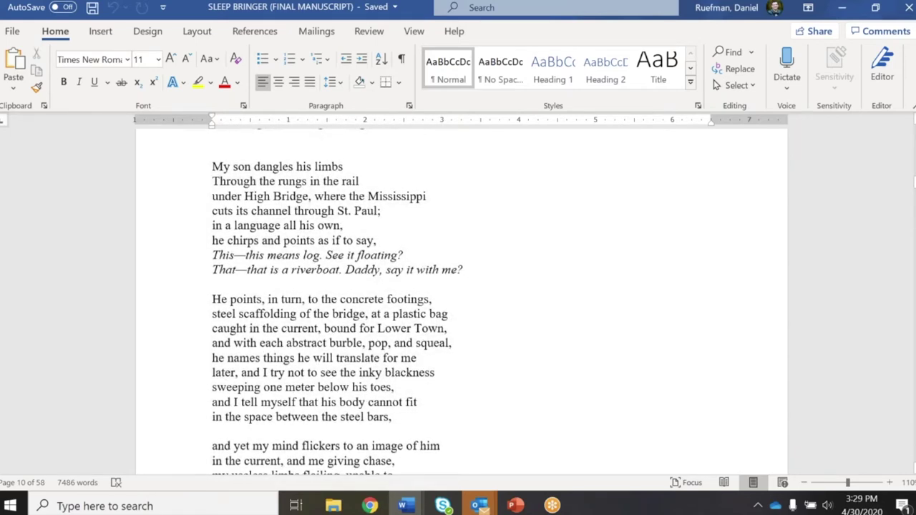
pyautogui.scroll(-2, 372, 251)
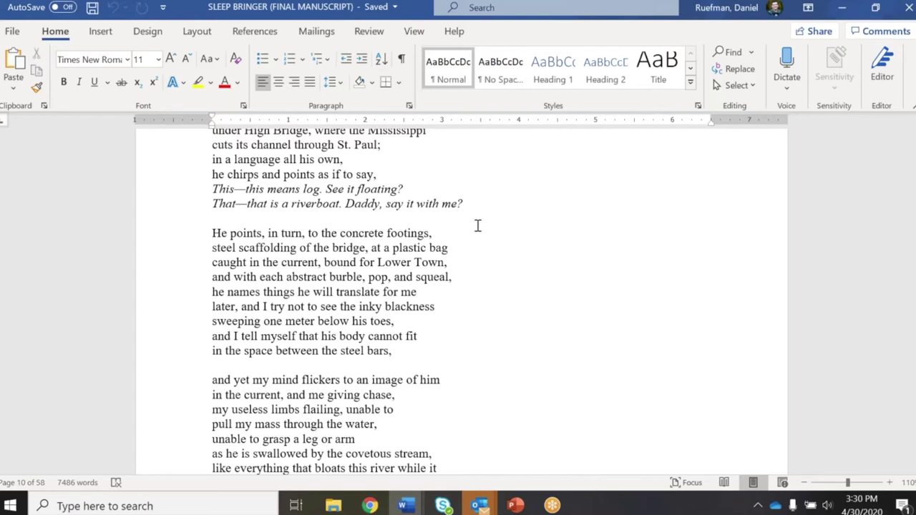
pyautogui.scroll(-4, 478, 227)
pyautogui.scroll(-2, 478, 226)
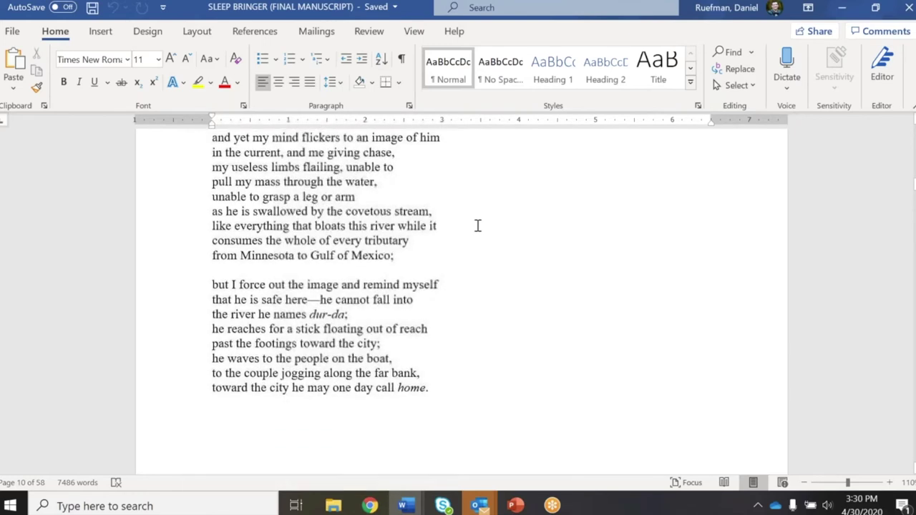
pyautogui.scroll(-2, 477, 227)
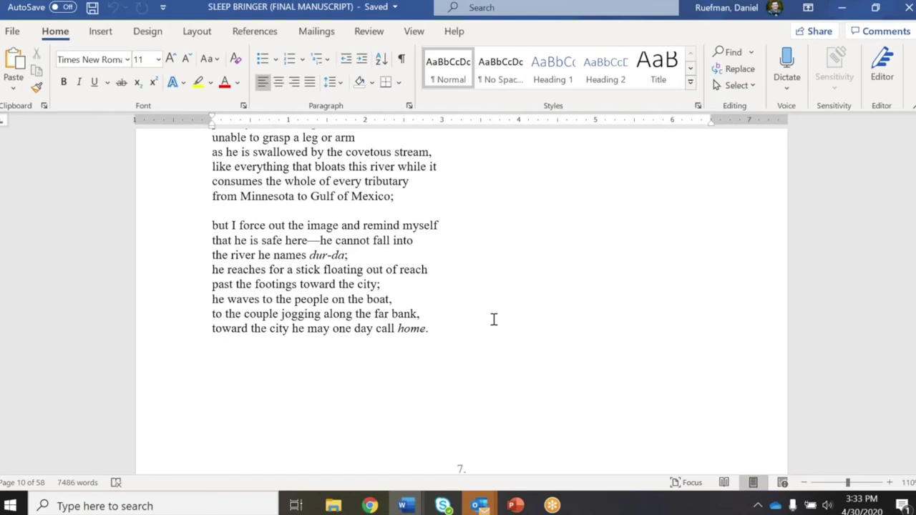
# - Switch to the Chronicling Covid PowerPoint presentation
pyautogui.click(515, 505)
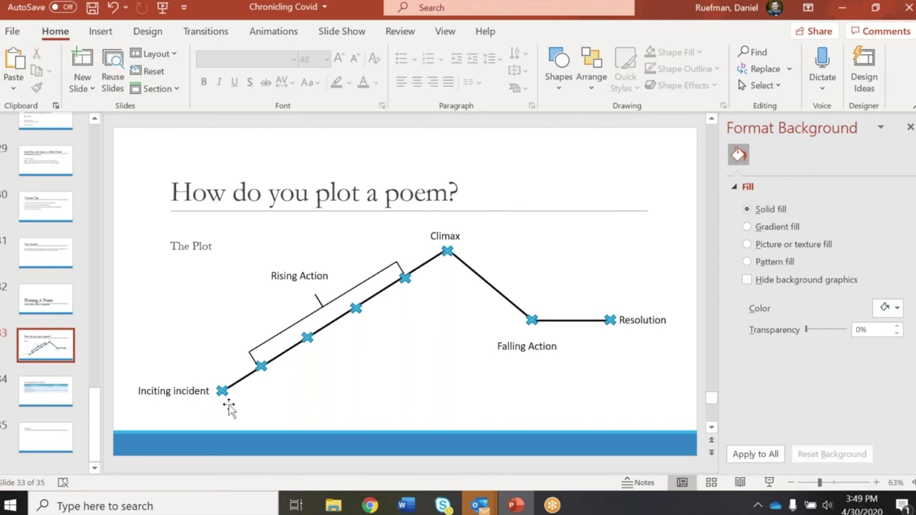
# - Bring the Chrome web browser to the front
pyautogui.click(369, 506)
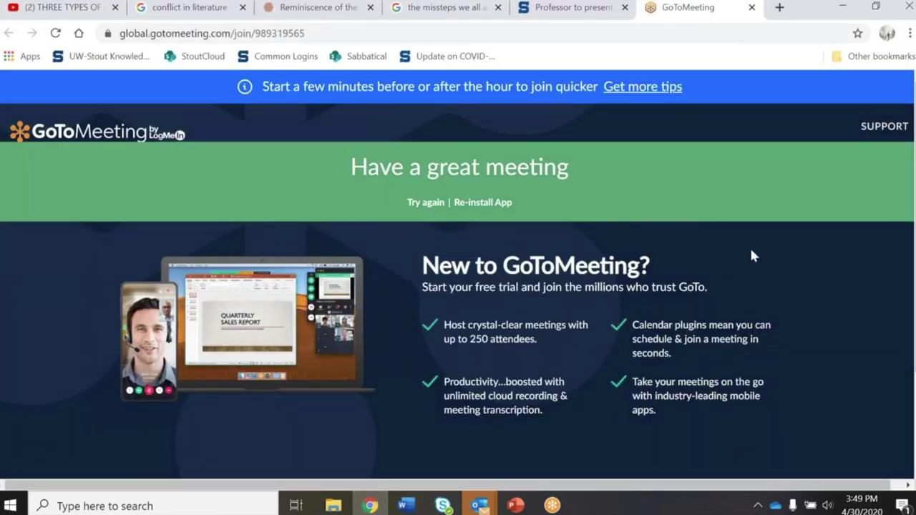
# - In a new tab, search 'academy of american poets' and open the poets.org result
pyautogui.click(779, 7)
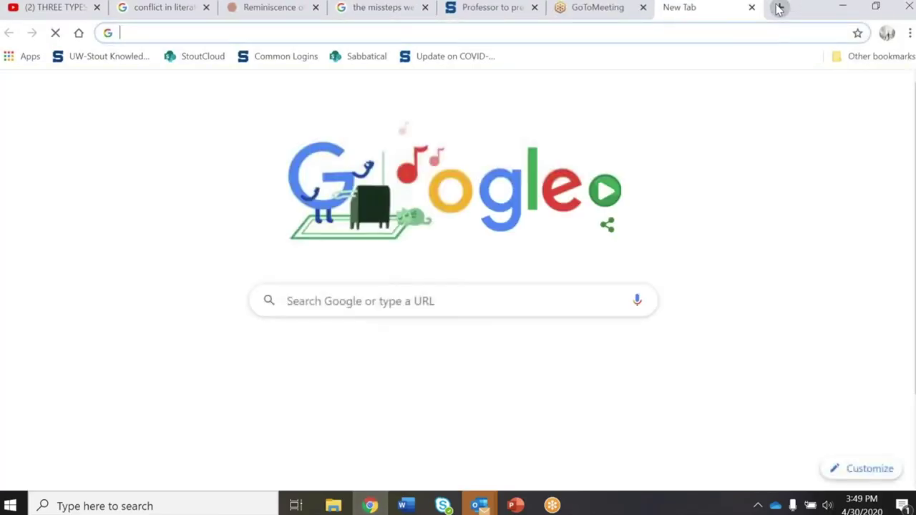
pyautogui.write('po')
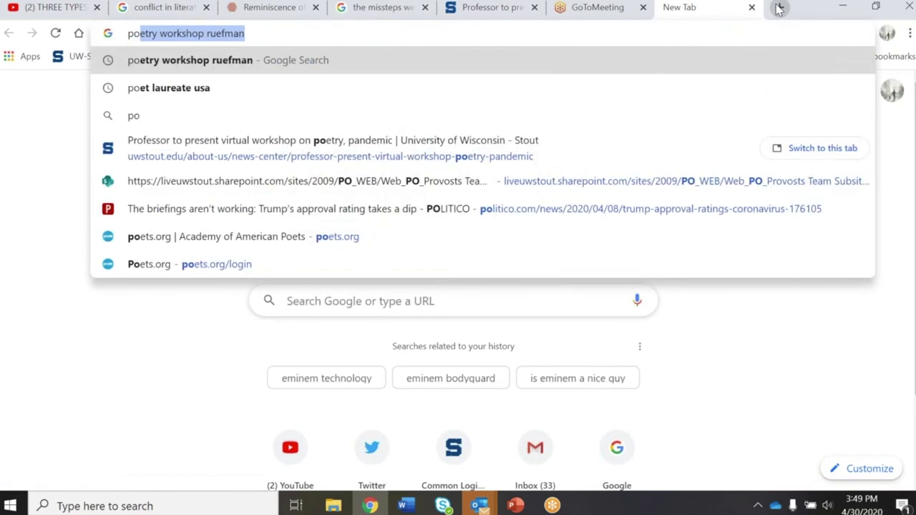
pyautogui.press('BackSpace')
pyautogui.write('a')
pyautogui.press('BackSpace')
pyautogui.press('BackSpace')
pyautogui.write('ac')
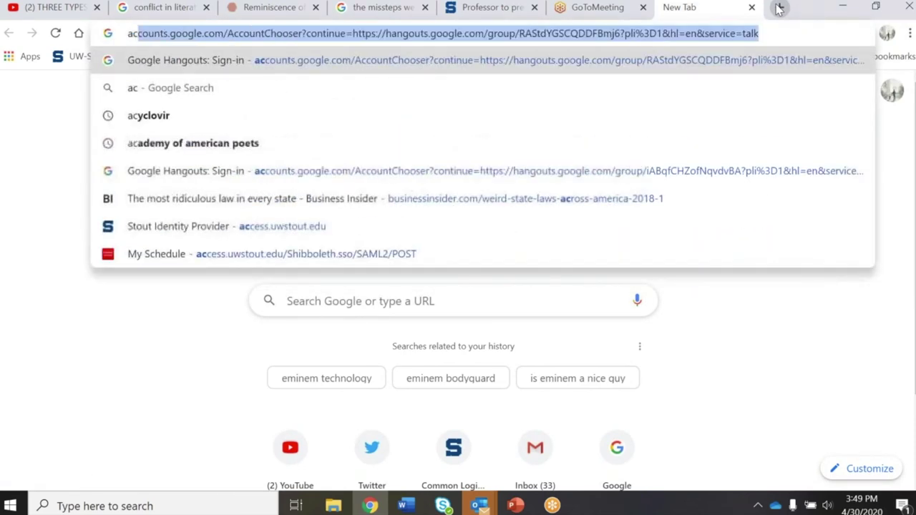
pyautogui.write('ademy of amer')
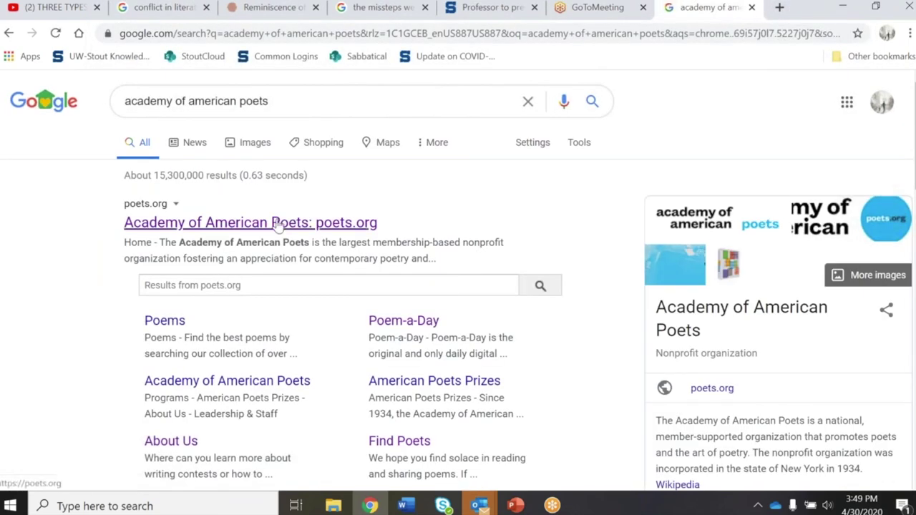
pyautogui.click(279, 223)
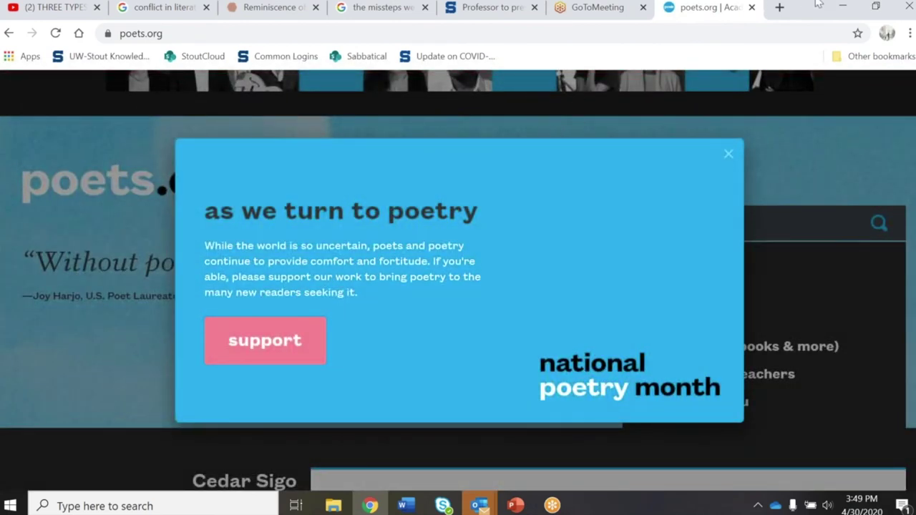
# - Restore and shift the Chrome window, close the support pop-up, then maximize Chrome again
pyautogui.click(875, 6)
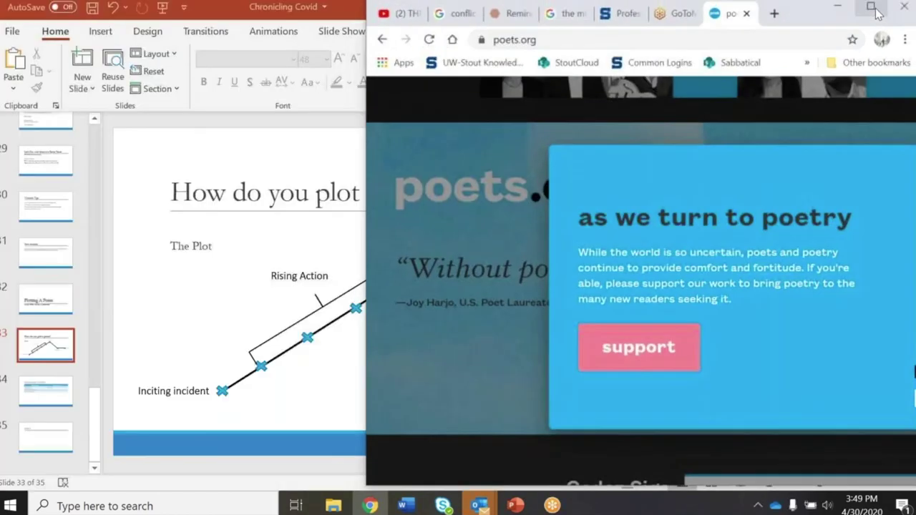
pyautogui.moveTo(814, 14); pyautogui.dragTo(487, 47)
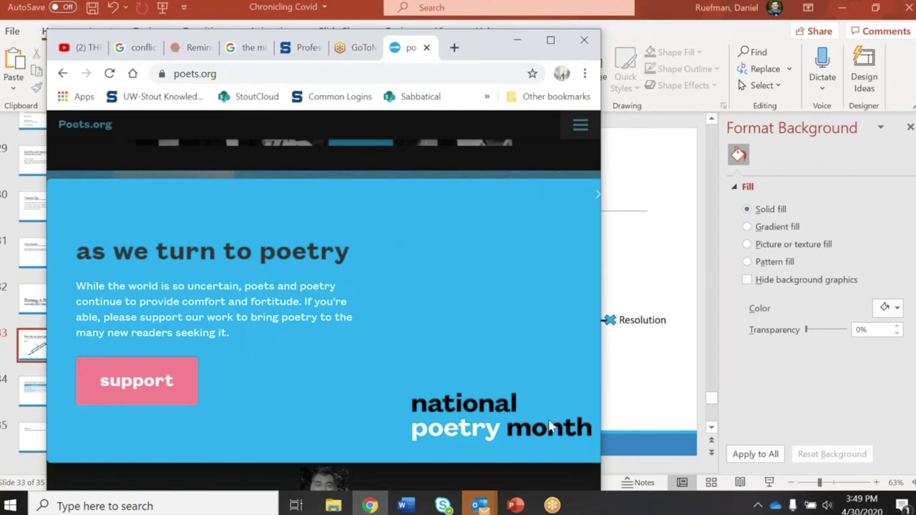
pyautogui.click(594, 195)
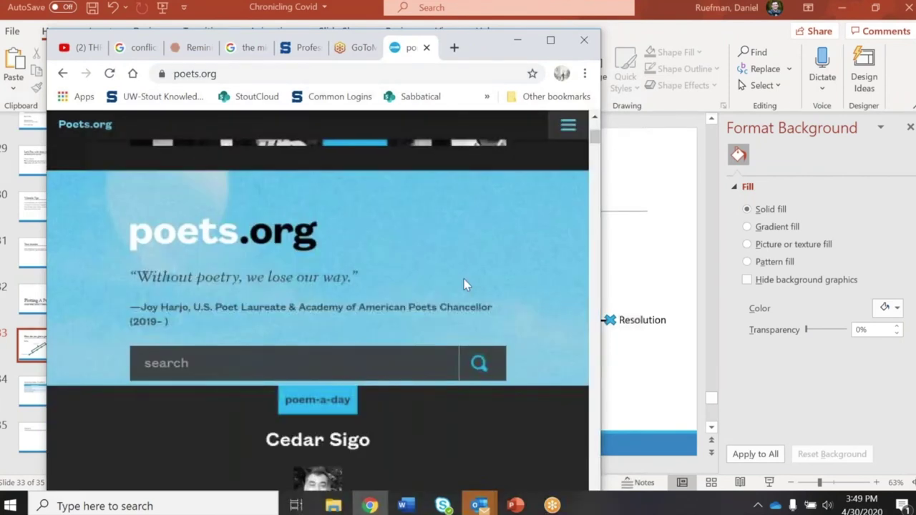
pyautogui.click(558, 40)
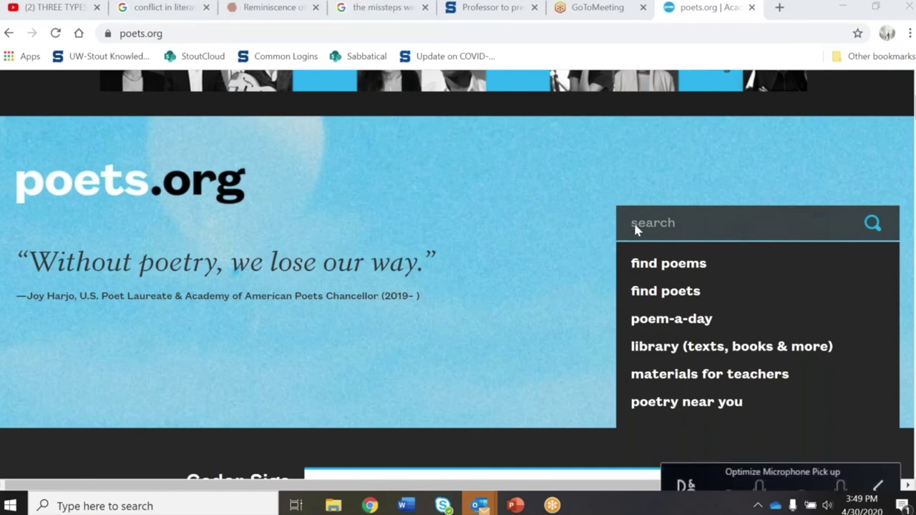
pyautogui.scroll(4, 792, 119)
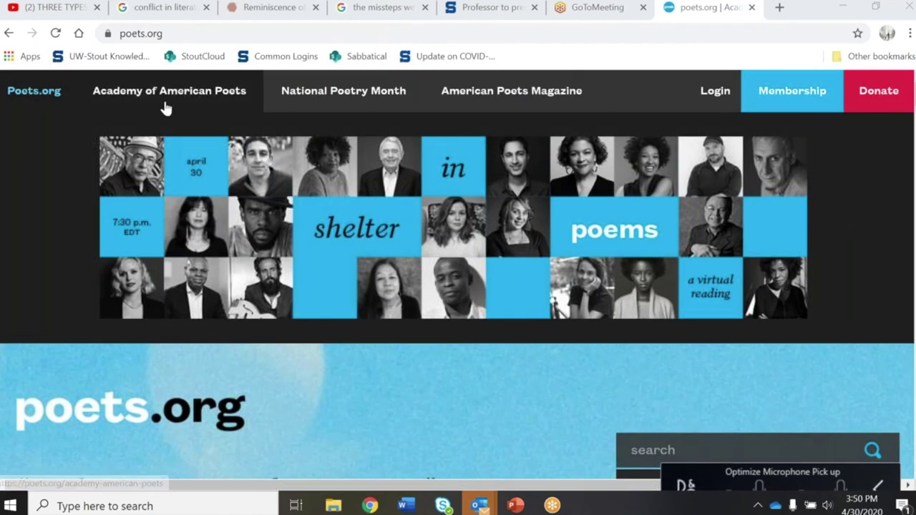
# - Visit National Poetry Month, dismiss the donation popup, and open the Academy of American Poets page
pyautogui.click(336, 93)
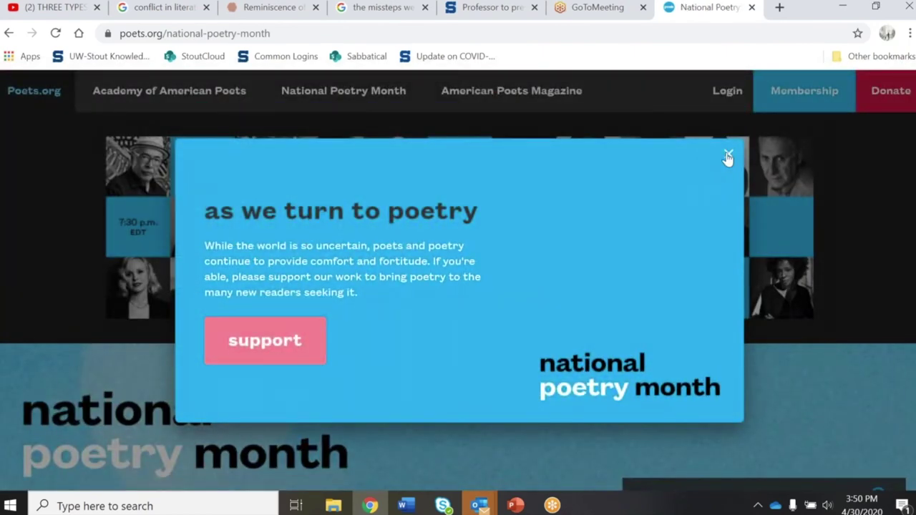
pyautogui.click(729, 155)
pyautogui.scroll(-1, 740, 170)
pyautogui.scroll(1, 221, 107)
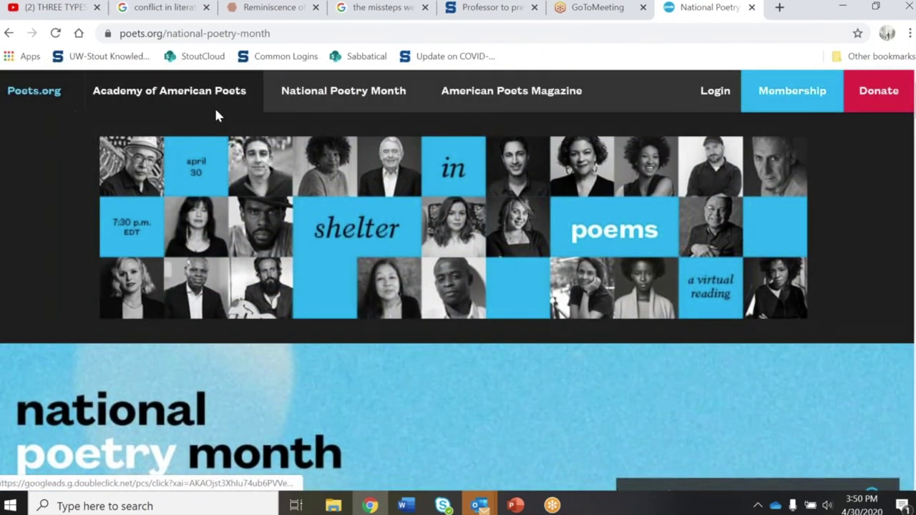
pyautogui.click(220, 93)
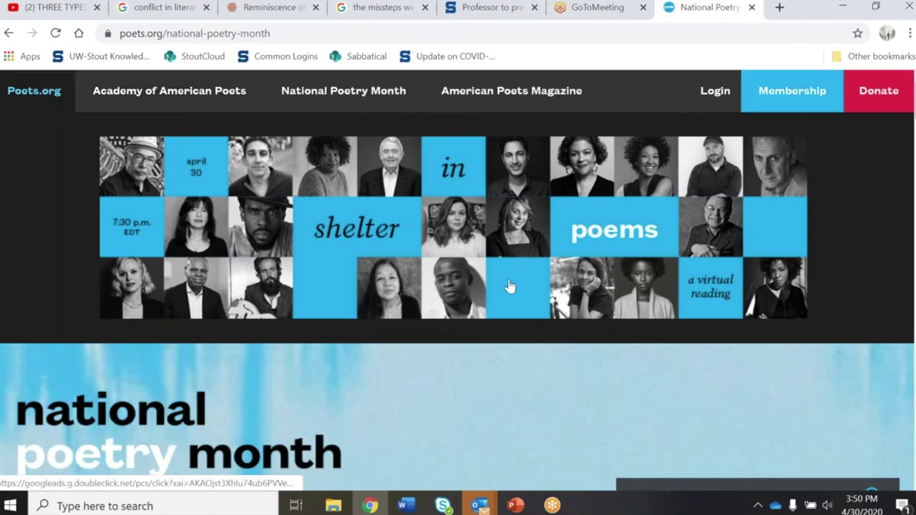
pyautogui.scroll(-2, 759, 215)
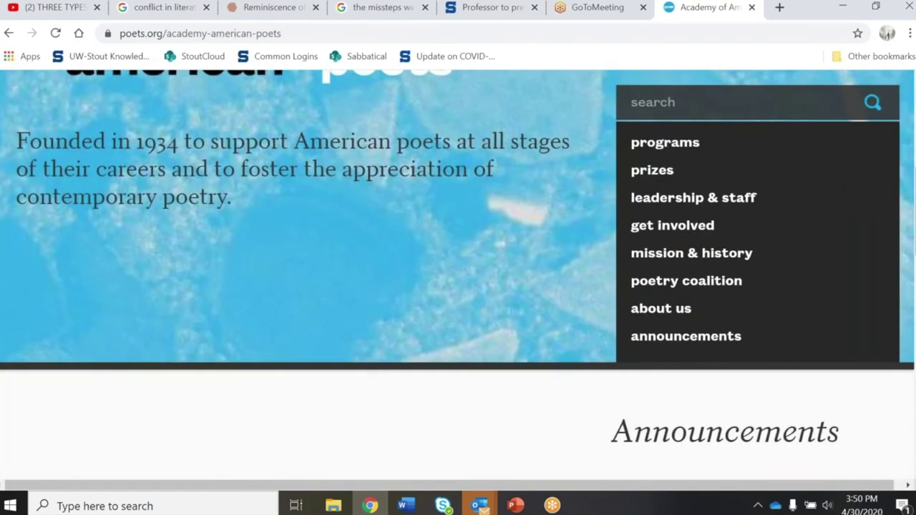
pyautogui.scroll(-1, 759, 215)
pyautogui.scroll(1, 759, 151)
pyautogui.scroll(-1, 788, 286)
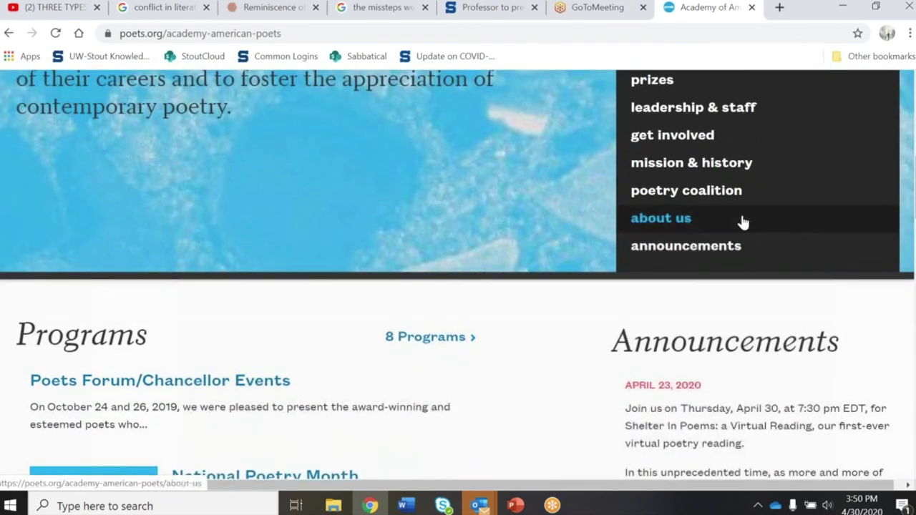
pyautogui.scroll(-1, 731, 193)
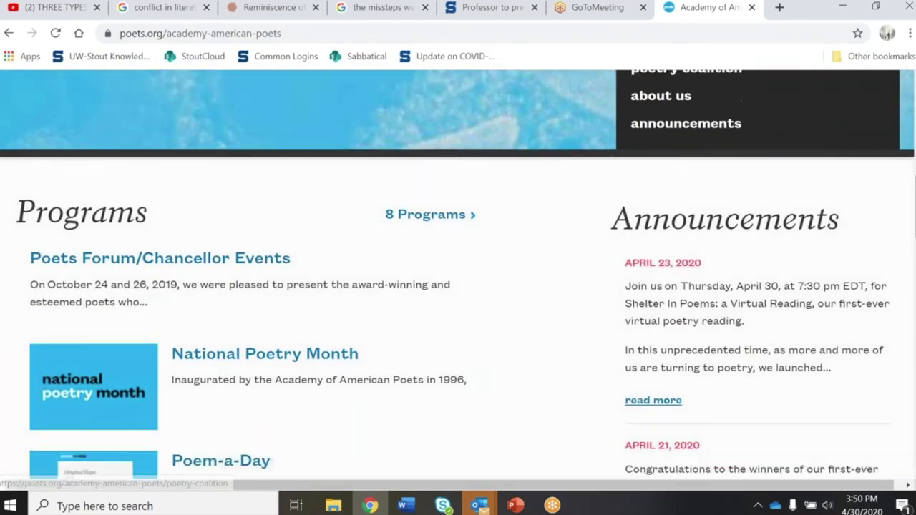
pyautogui.scroll(-2, 732, 193)
pyautogui.scroll(-3, 265, 215)
pyautogui.scroll(1, 265, 215)
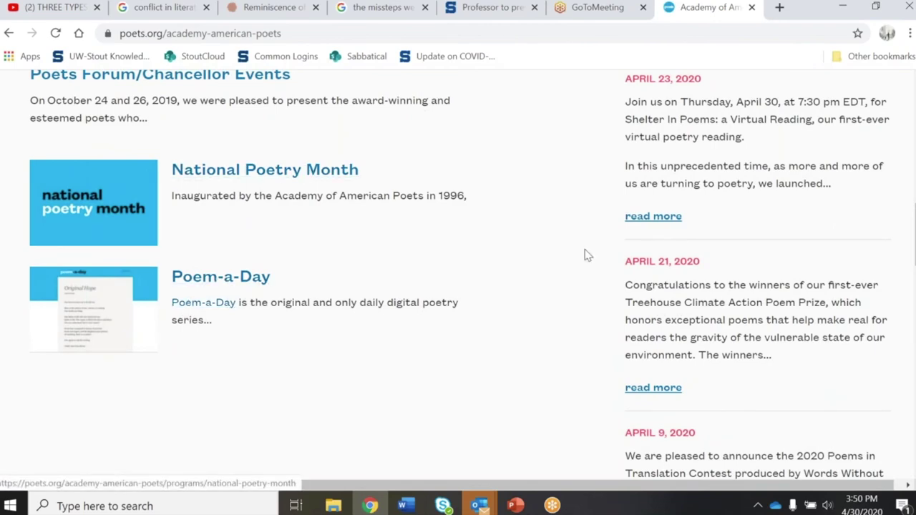
pyautogui.scroll(2, 833, 141)
pyautogui.scroll(5, 833, 141)
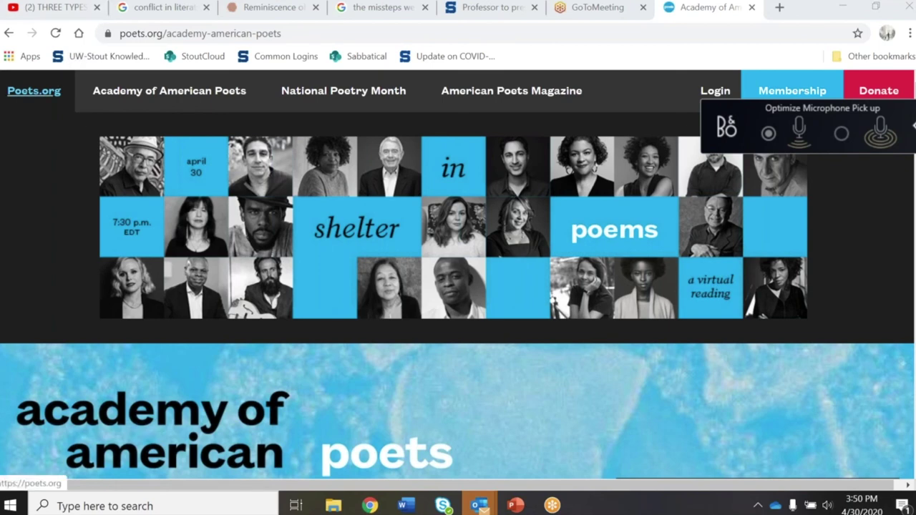
# - Return to the poets.org home page using the site logo
pyautogui.click(34, 90)
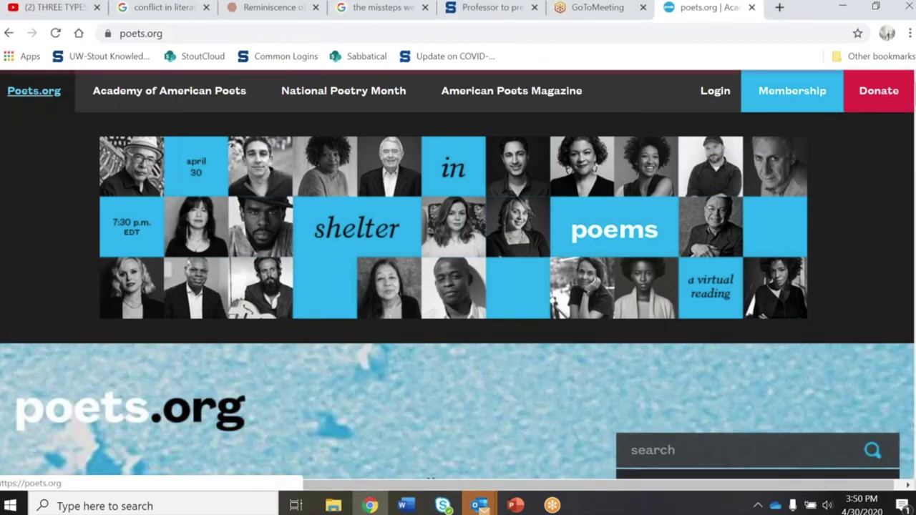
pyautogui.scroll(-5, 421, 358)
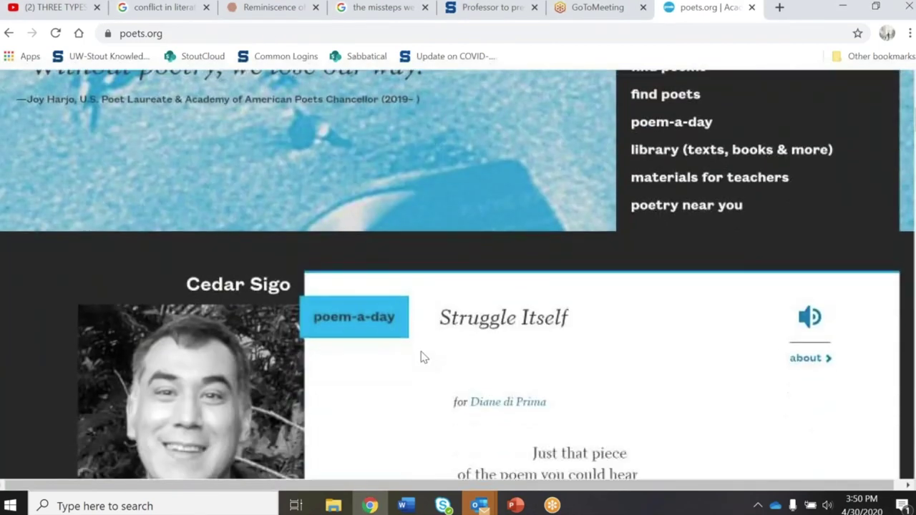
pyautogui.scroll(-3, 421, 358)
pyautogui.scroll(-1, 421, 358)
pyautogui.scroll(-2, 421, 357)
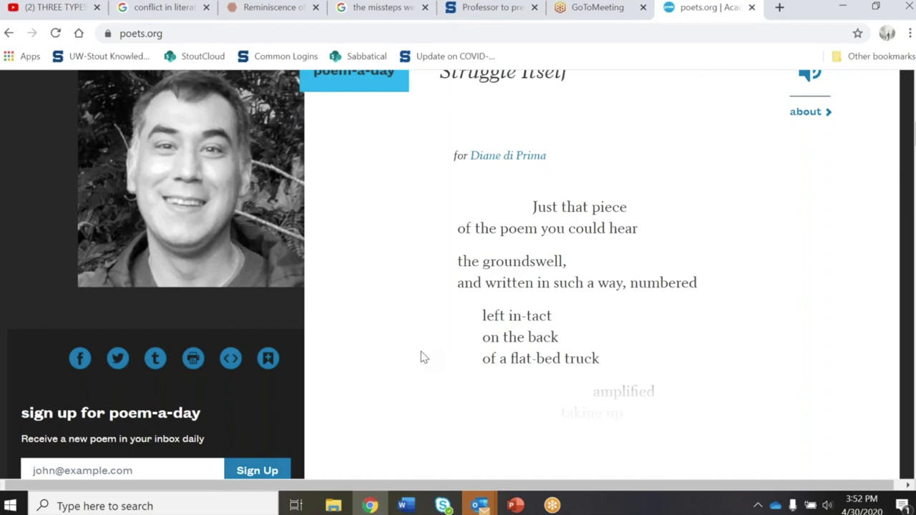
pyautogui.scroll(8, 421, 352)
pyautogui.scroll(4, 421, 351)
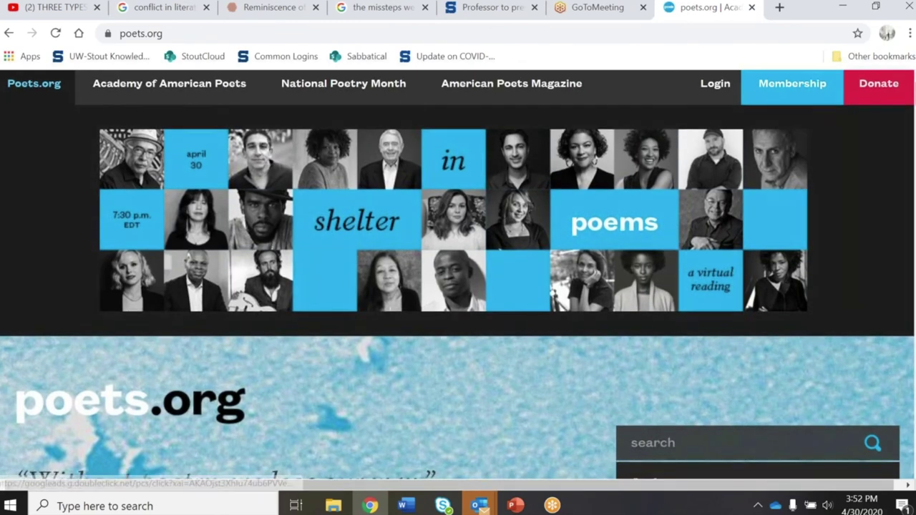
pyautogui.scroll(-2, 564, 304)
pyautogui.click(648, 353)
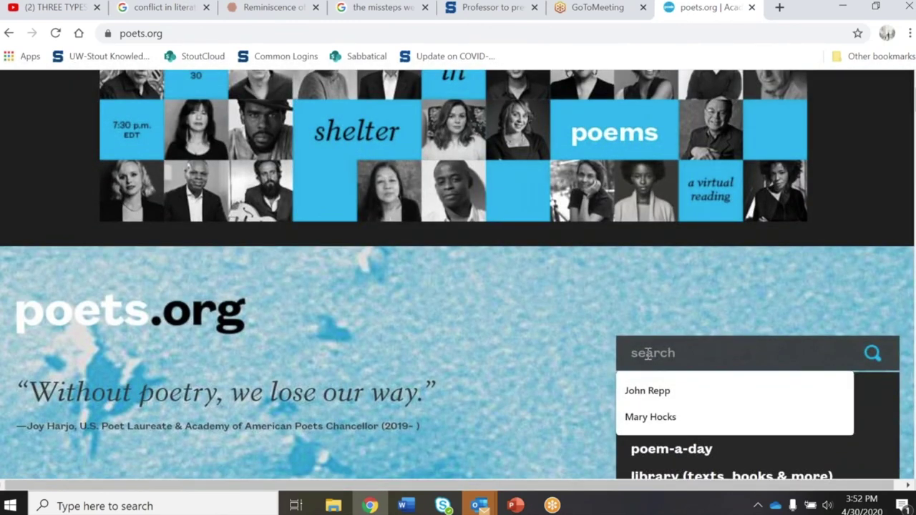
pyautogui.write('K')
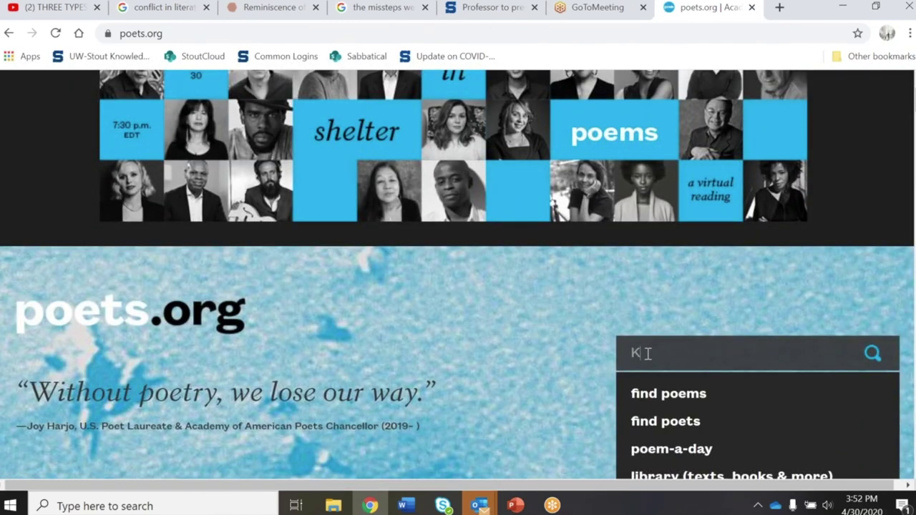
pyautogui.write('wame daw')
pyautogui.write('es')
pyautogui.press('Return')
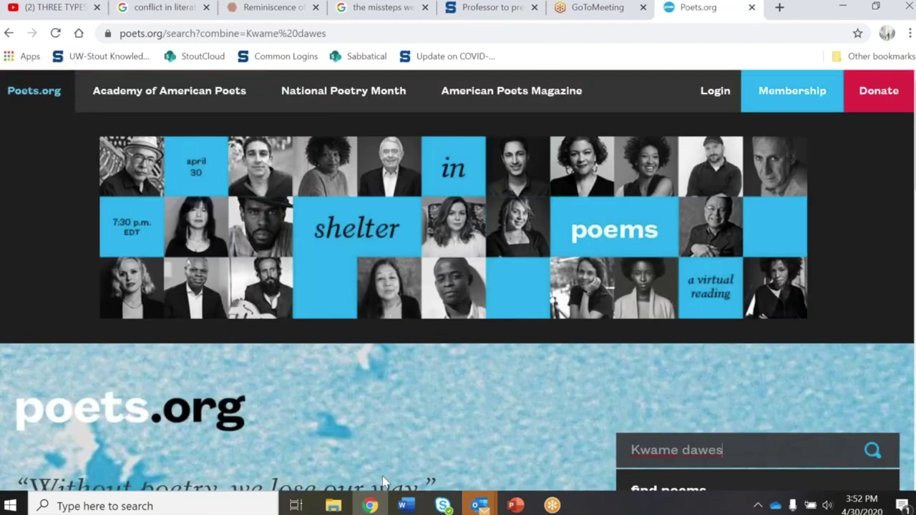
pyautogui.scroll(-5, 432, 419)
pyautogui.scroll(-4, 432, 419)
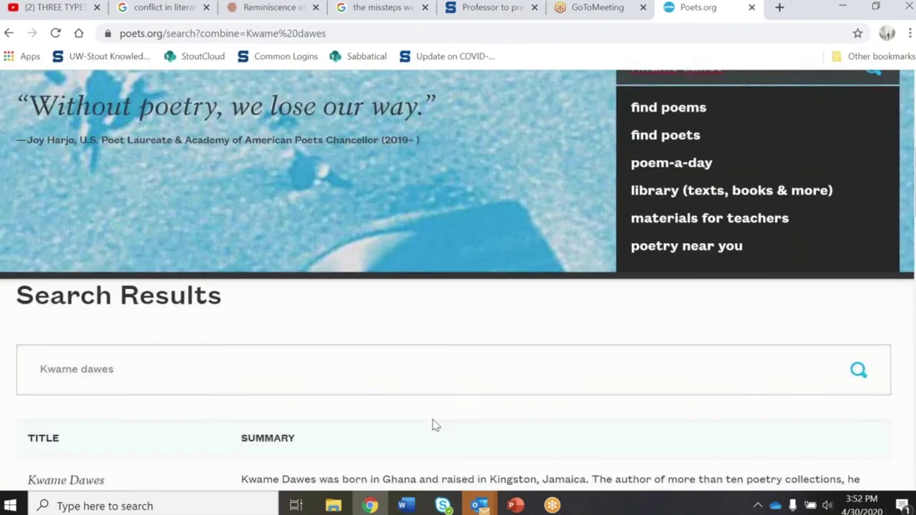
pyautogui.scroll(-1, 432, 425)
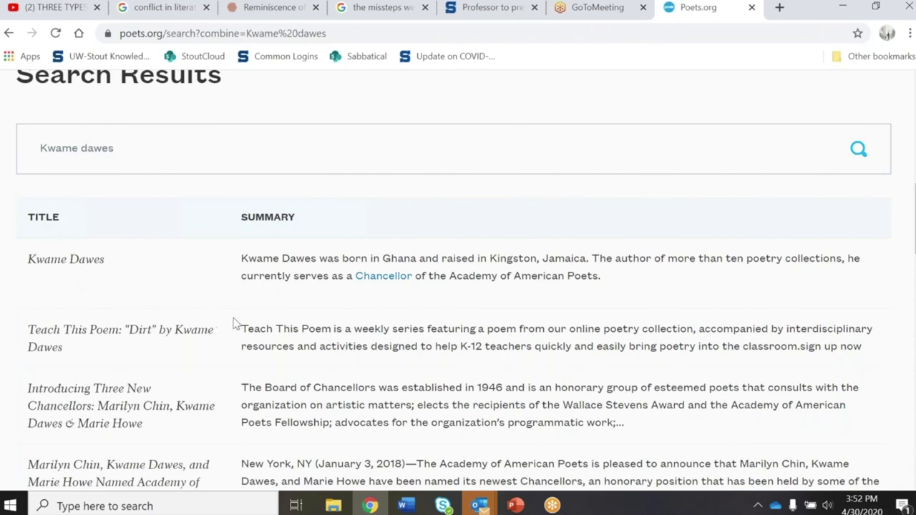
pyautogui.scroll(-1, 140, 338)
pyautogui.scroll(-1, 140, 338)
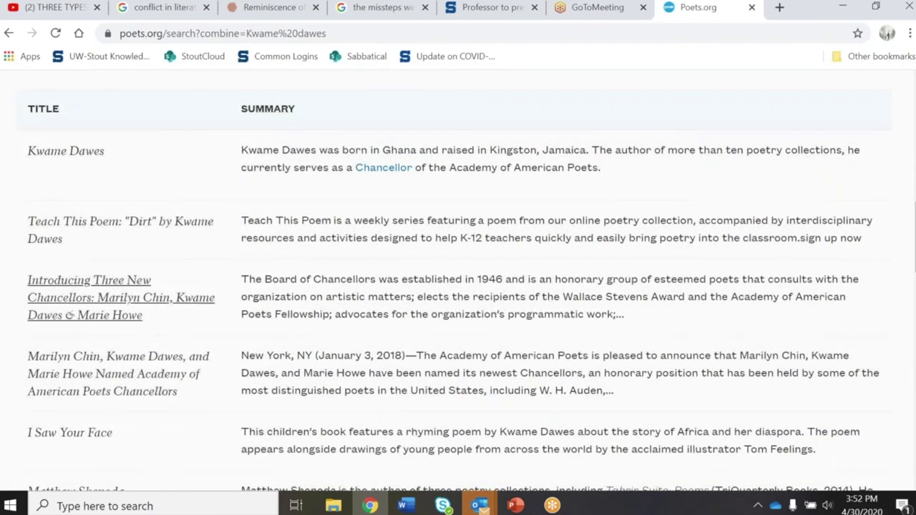
pyautogui.scroll(-2, 143, 335)
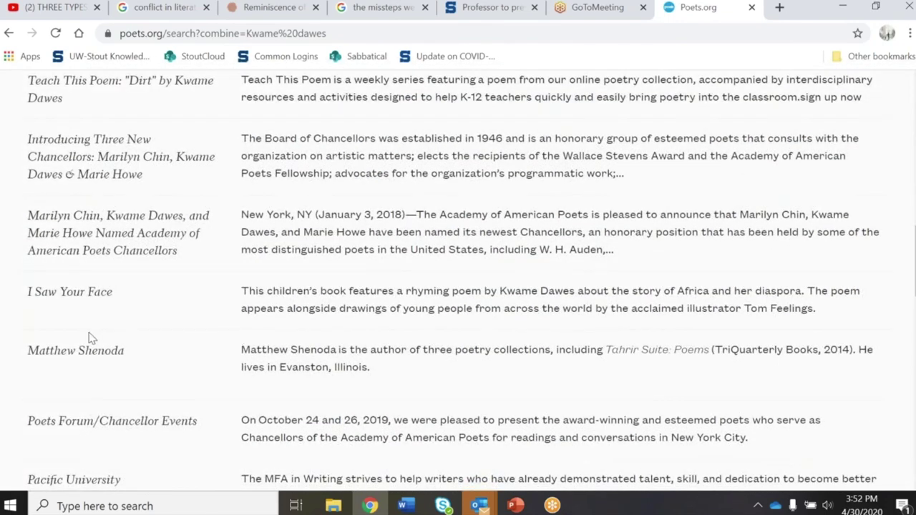
pyautogui.scroll(2, 181, 395)
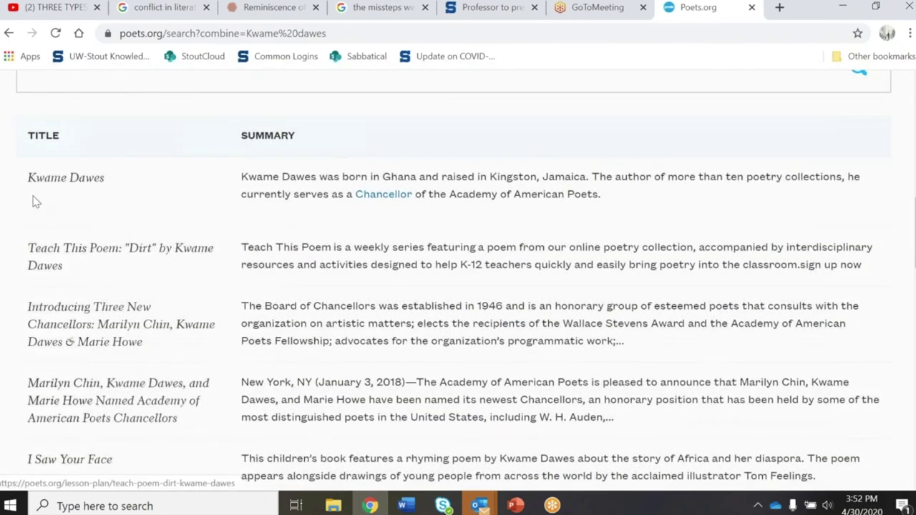
# - Open Kwame Dawes's poets.org biography, close the National Poetry Month pop-up, then switch to the Reminiscence tab
pyautogui.click(62, 174)
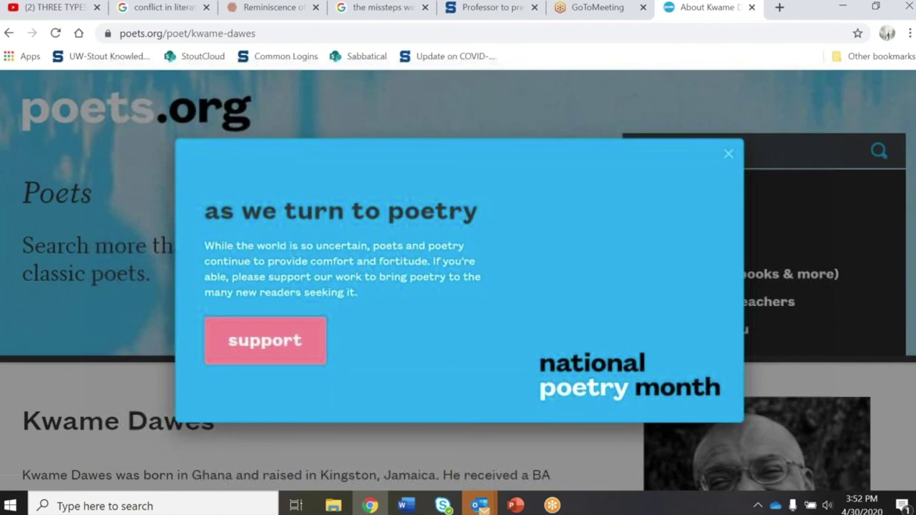
pyautogui.moveTo(525, 175); pyautogui.dragTo(419, 209)
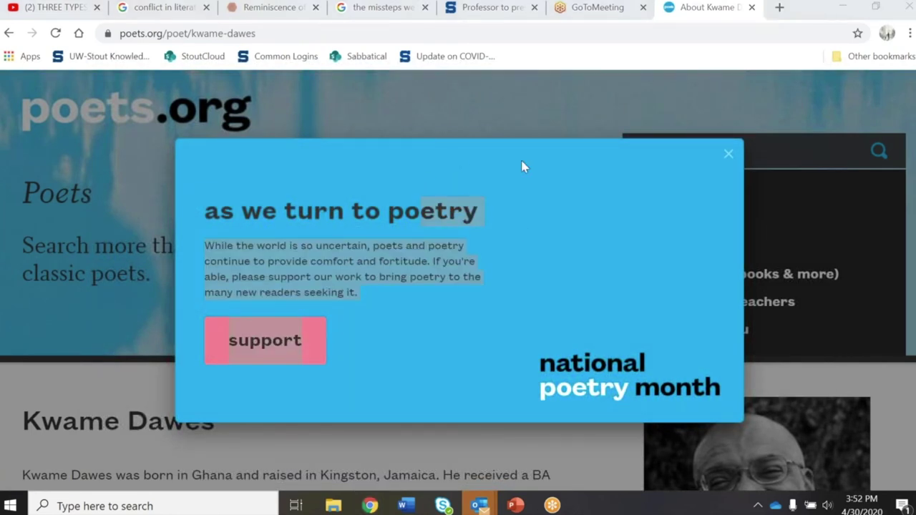
pyautogui.click(729, 154)
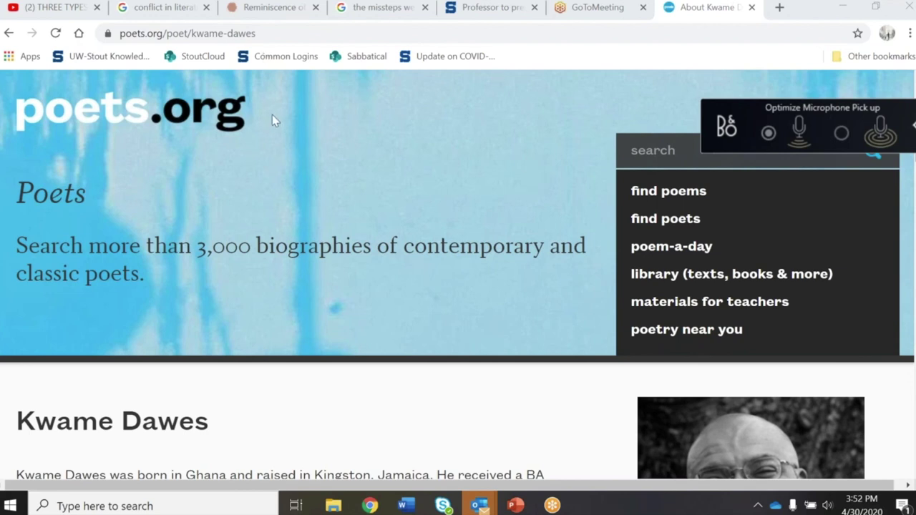
pyautogui.click(265, 7)
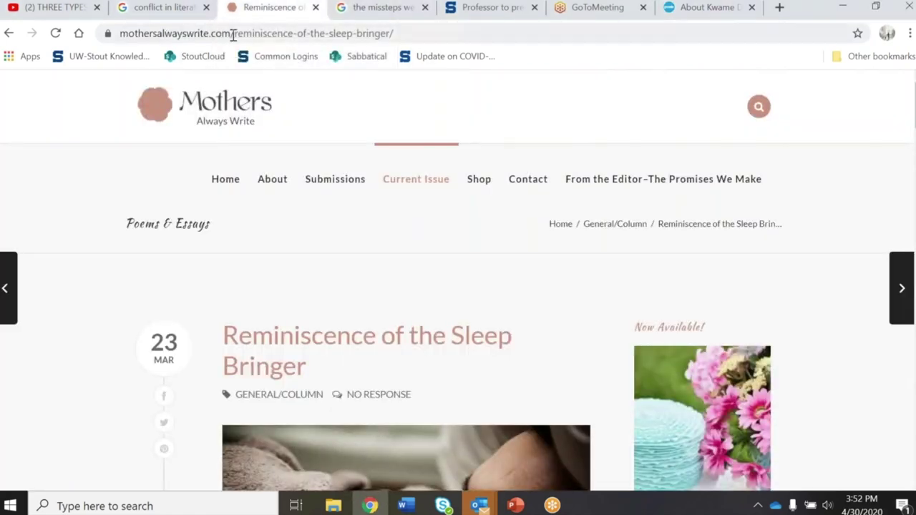
# - Search Google for 'wisconsin fellowship of poets' and open the wfop.org result
pyautogui.click(231, 33)
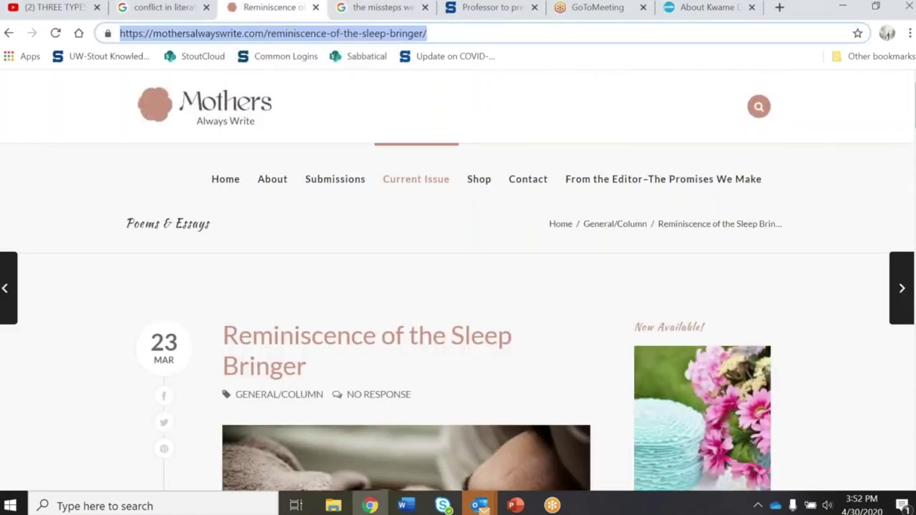
pyautogui.write('wisconsin fell')
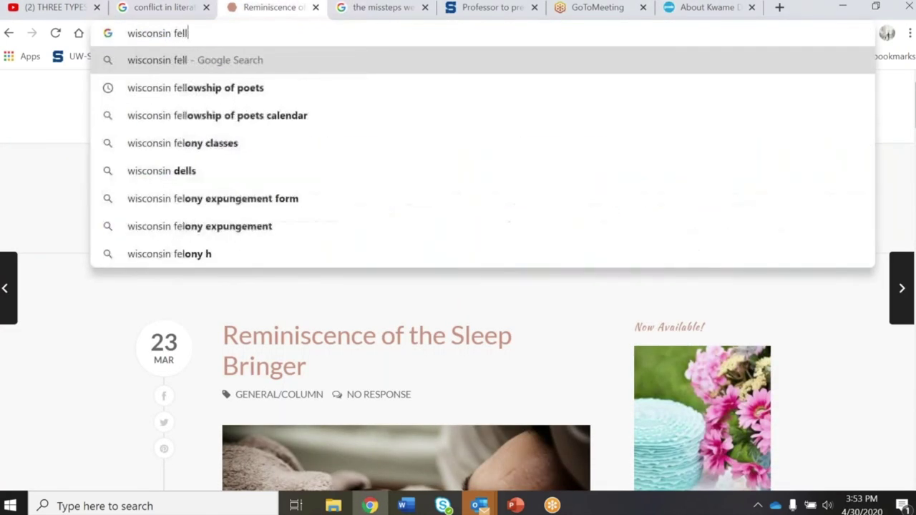
pyautogui.write('owship')
pyautogui.write(' of poe')
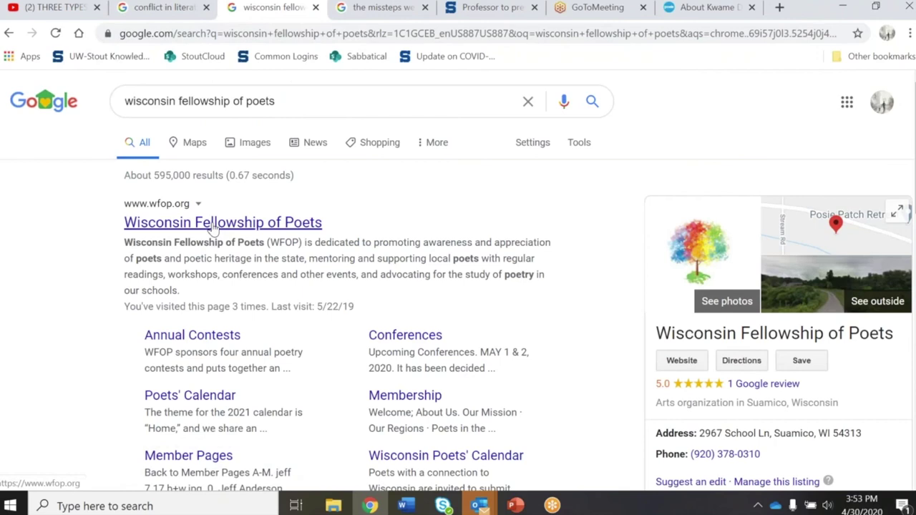
pyautogui.click(222, 222)
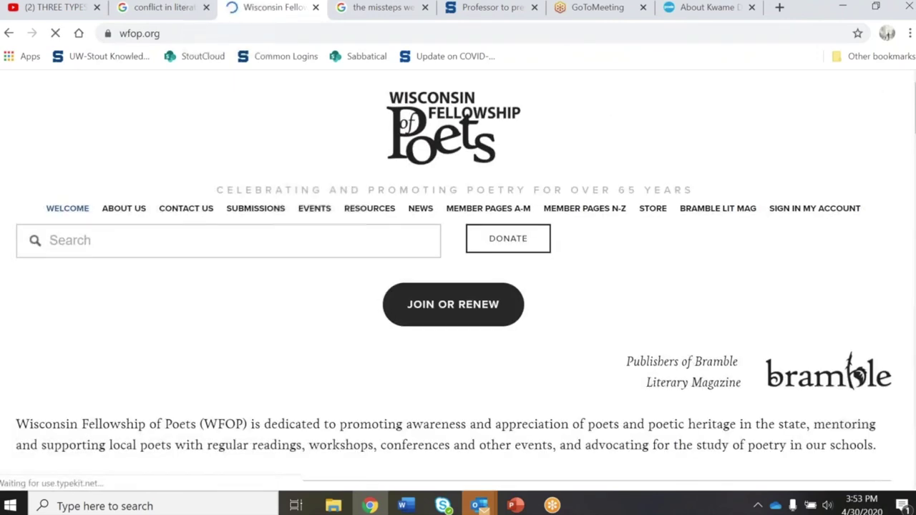